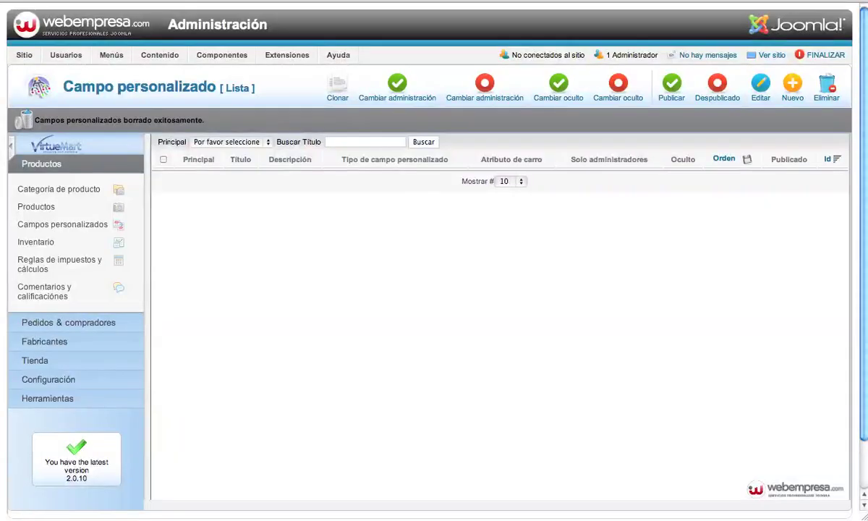
# Start a new custom field in VirtueMart's list of custom fields
pyautogui.moveTo(221, 55)
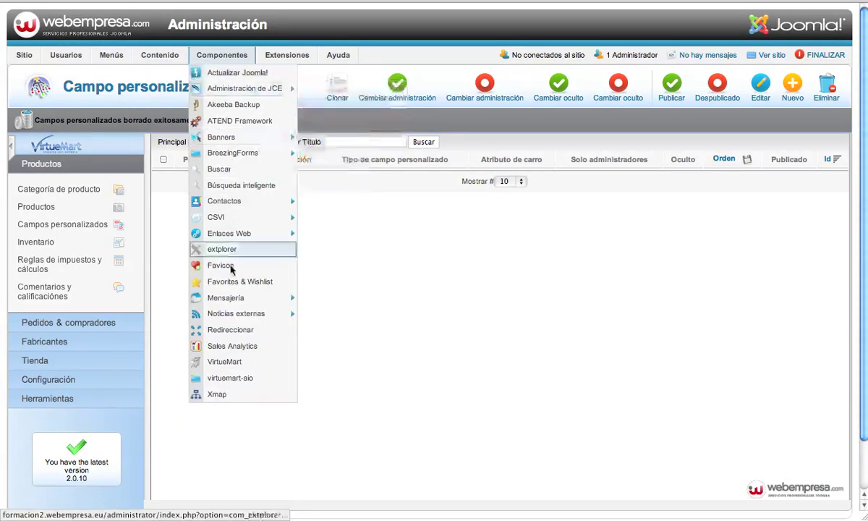
pyautogui.click(226, 361)
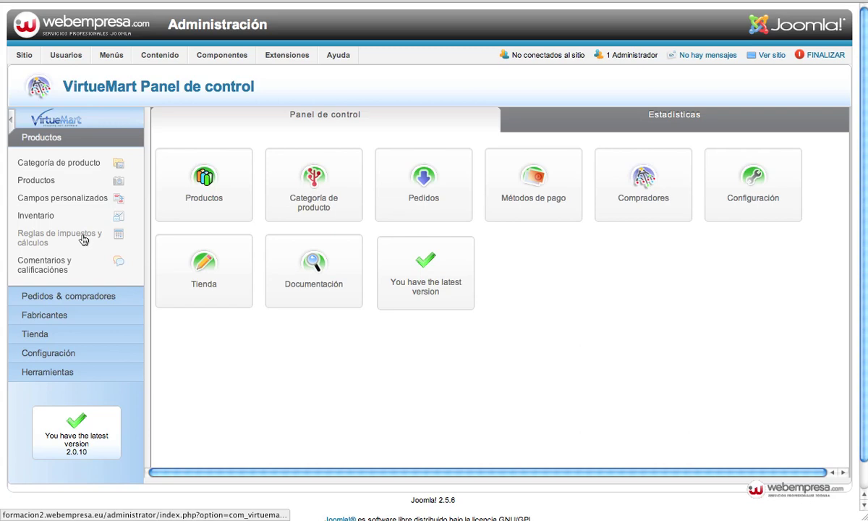
pyautogui.click(62, 198)
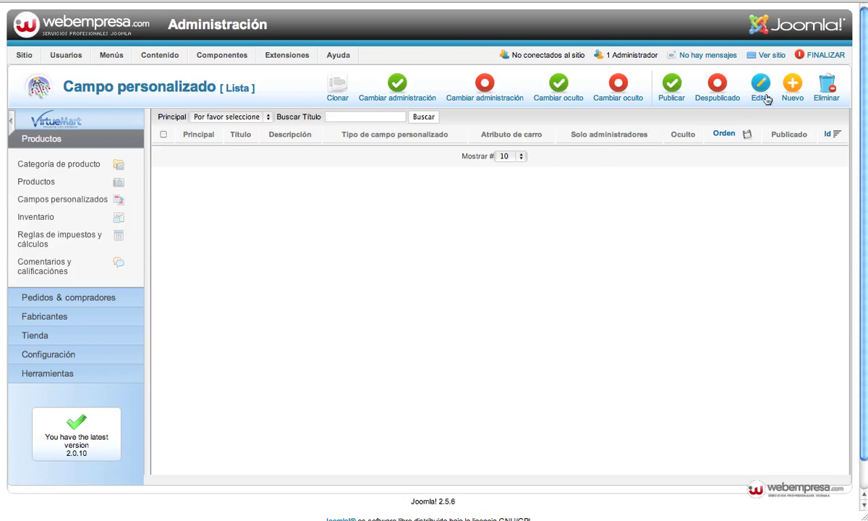
pyautogui.click(791, 96)
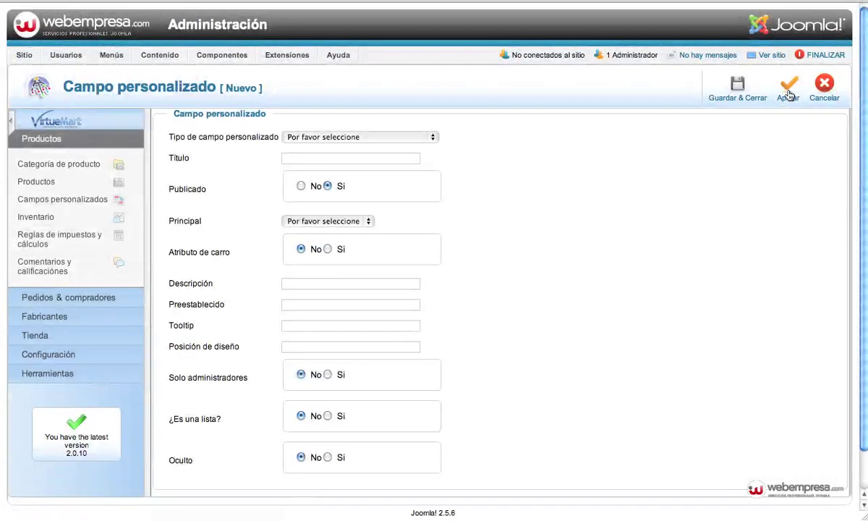
# Set the custom field's type to Plugins, title it Talla and enable it as a cart attribute
pyautogui.click(335, 136)
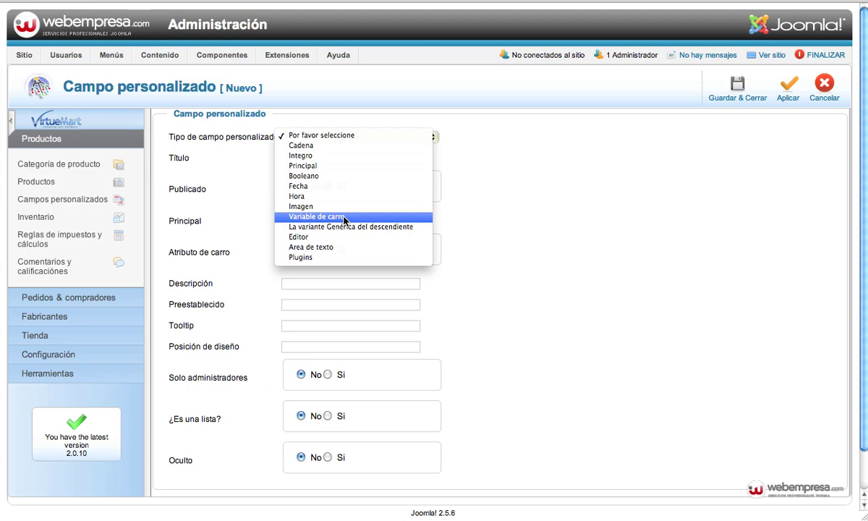
pyautogui.click(331, 257)
pyautogui.click(311, 159)
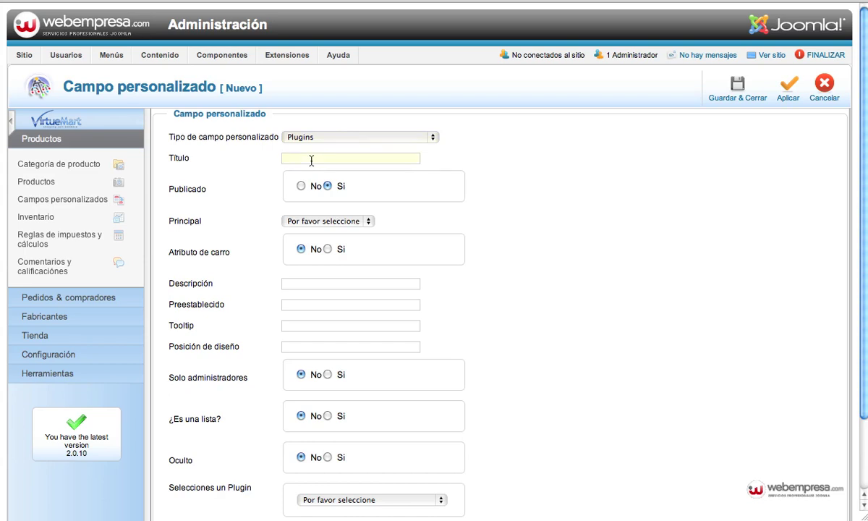
pyautogui.write('Talla')
pyautogui.click(327, 249)
# Choose "VM - Custom, stockable variants" as the plugin for the Talla field
pyautogui.scroll(-3, 582, 316)
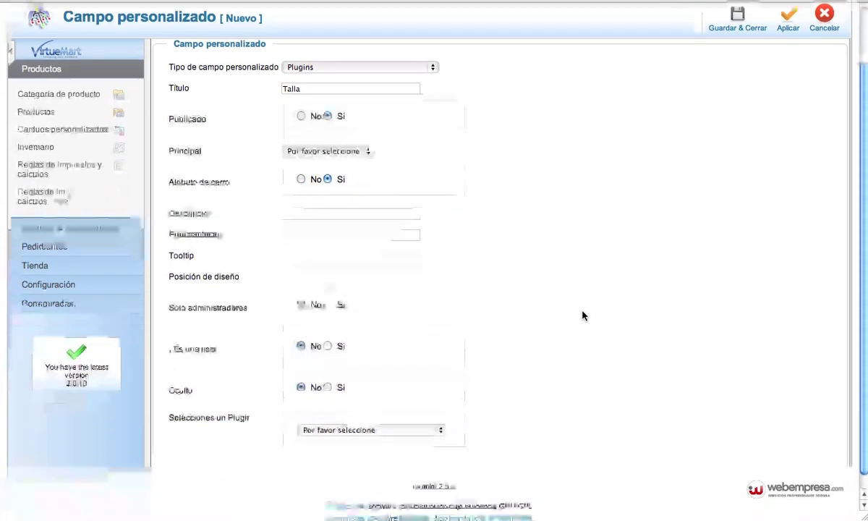
pyautogui.click(351, 412)
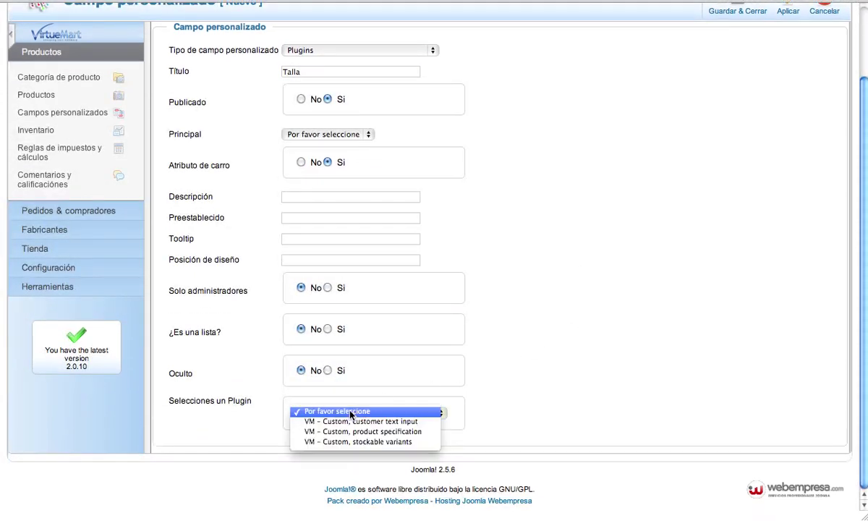
pyautogui.click(373, 444)
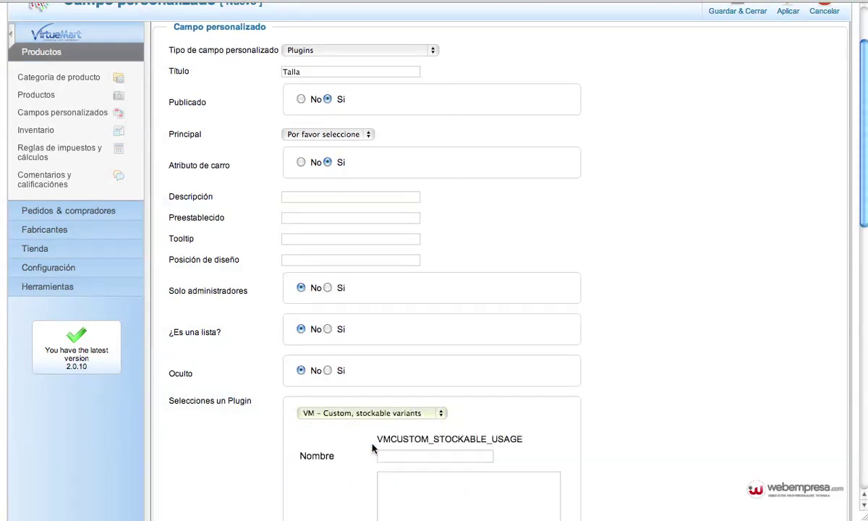
# Name the plugin's first variant Talla and list its options S, M, L and XL on separate lines
pyautogui.scroll(-15, 718, 355)
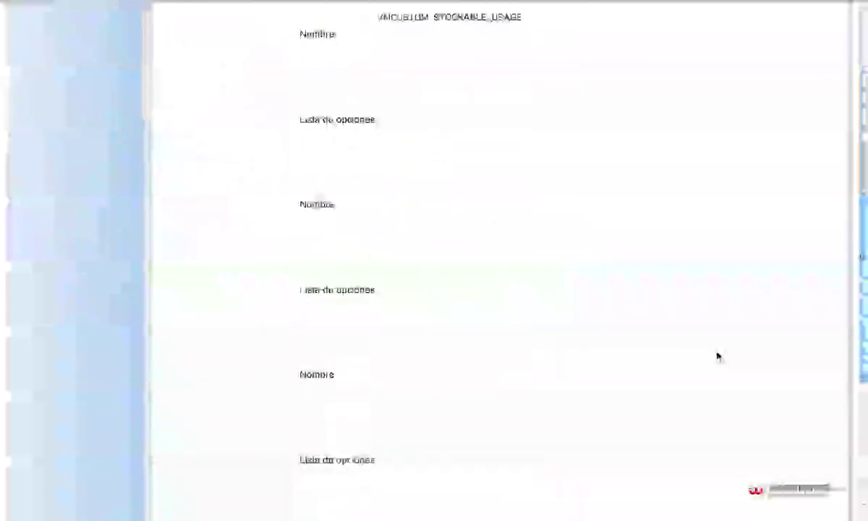
pyautogui.scroll(15, 719, 355)
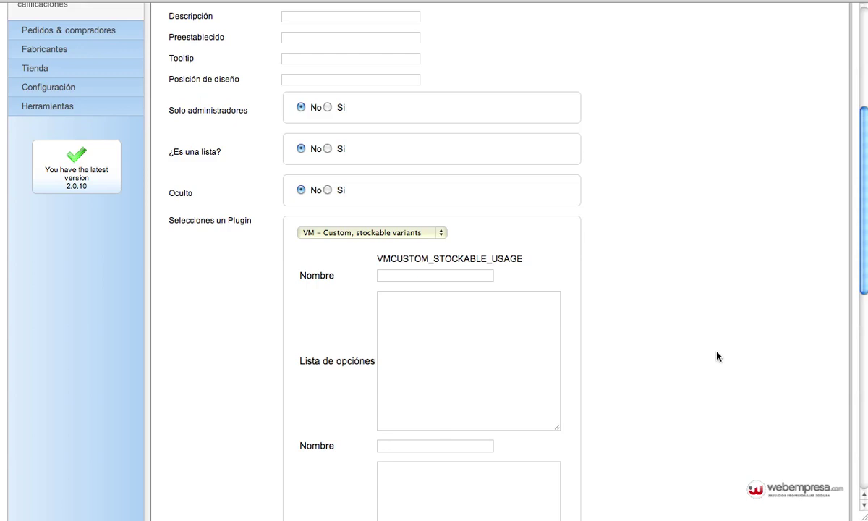
pyautogui.click(409, 278)
pyautogui.write('Talla')
pyautogui.click(422, 331)
pyautogui.write('S')
pyautogui.press('Return')
pyautogui.write('M')
pyautogui.press('Return')
pyautogui.write('L')
pyautogui.press('Return')
pyautogui.write('XL')
pyautogui.press('Up')
pyautogui.press('Up')
pyautogui.press('Up')
pyautogui.press('BackSpace')
pyautogui.write('S')
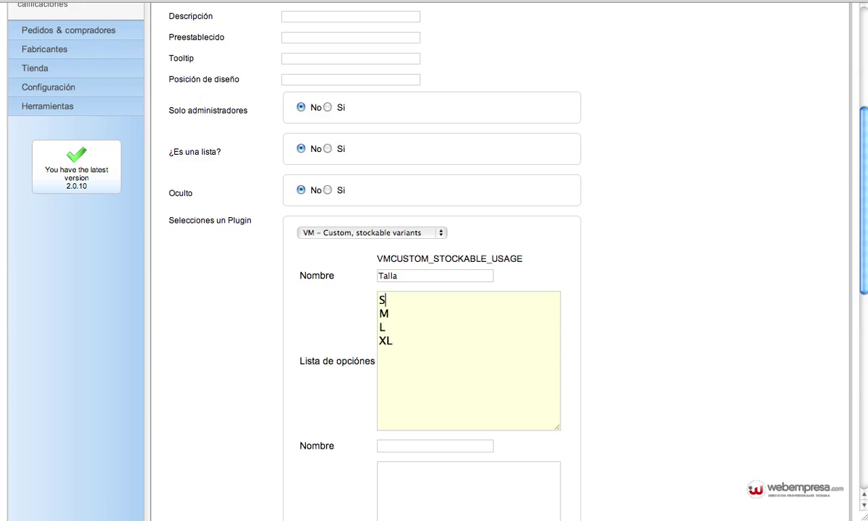
pyautogui.press('Down')
pyautogui.press('Down')
pyautogui.press('Down')
pyautogui.press('End')
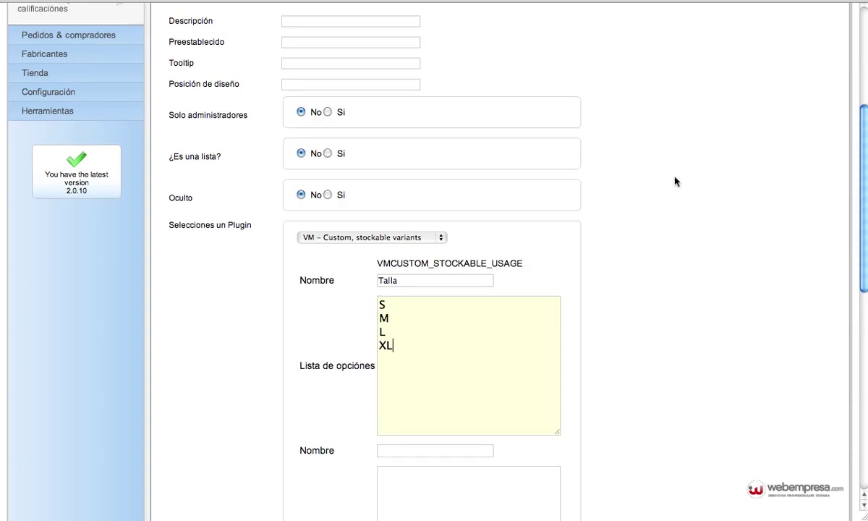
# Save and close the Talla custom field
pyautogui.scroll(5, 674, 181)
pyautogui.scroll(3, 675, 180)
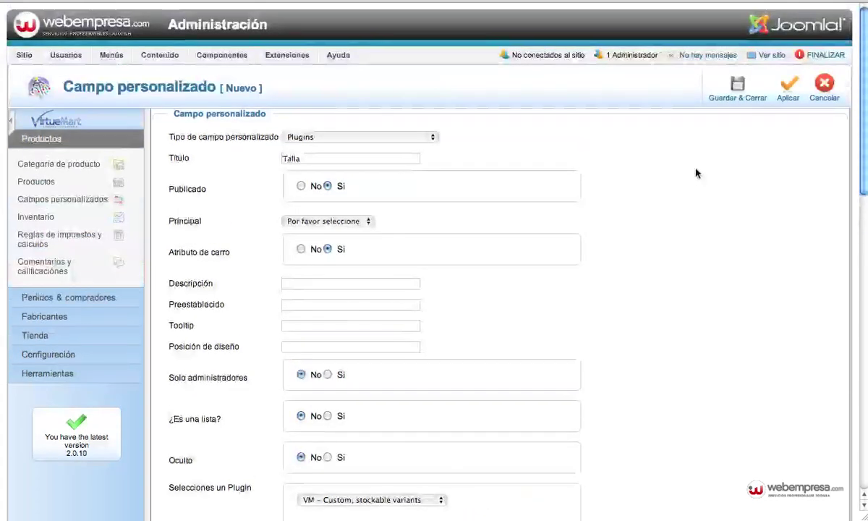
pyautogui.click(696, 87)
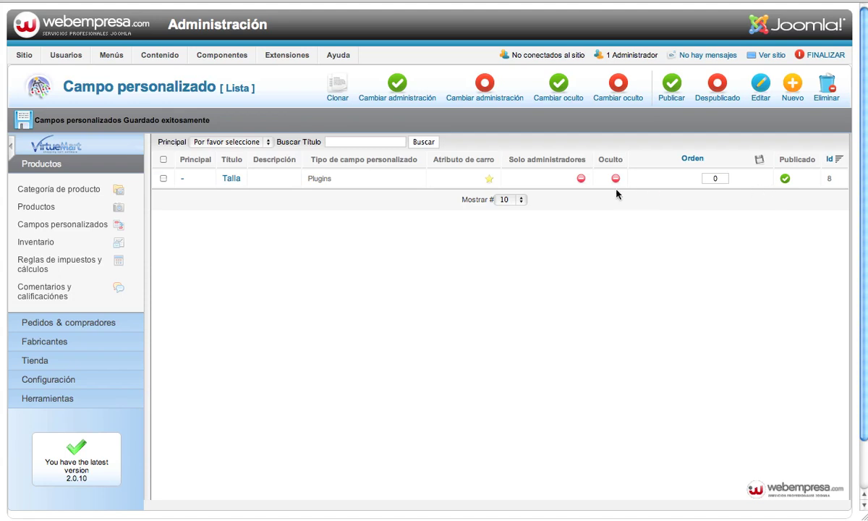
# Open the product "Vestido bandeau algodón spandex" and add the Talla field to its custom fields
pyautogui.click(36, 207)
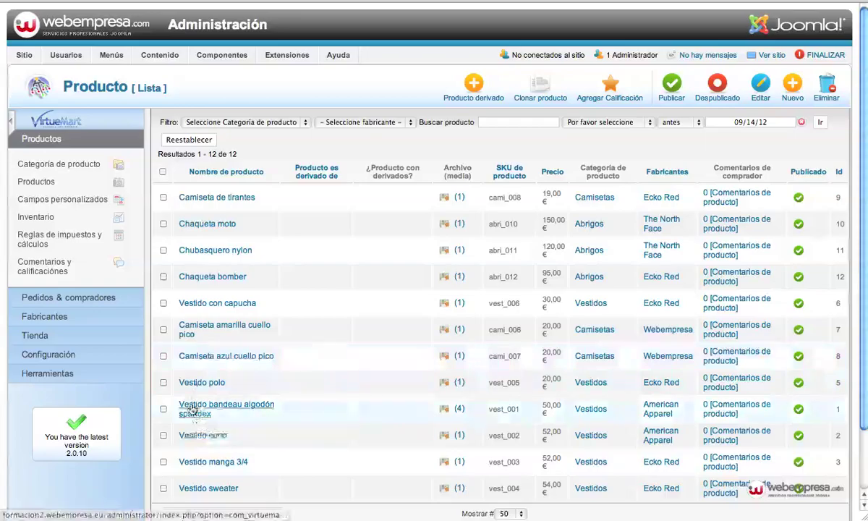
pyautogui.click(193, 406)
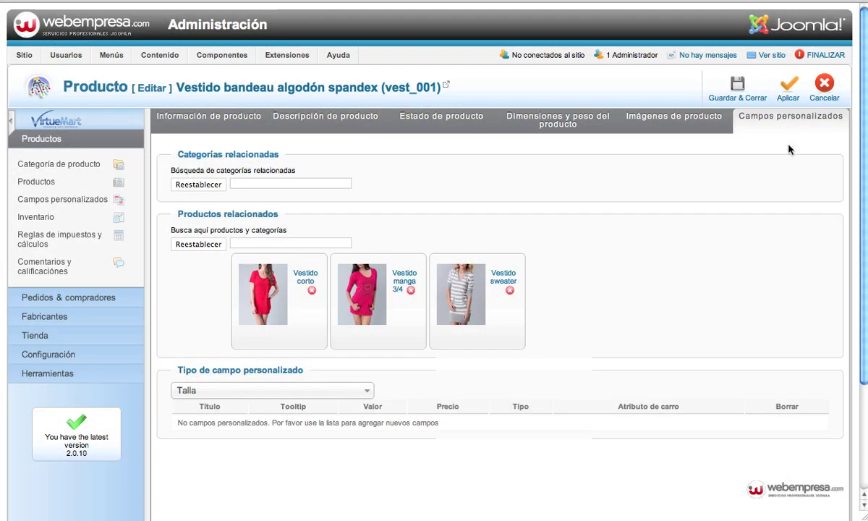
pyautogui.scroll(-5, 773, 251)
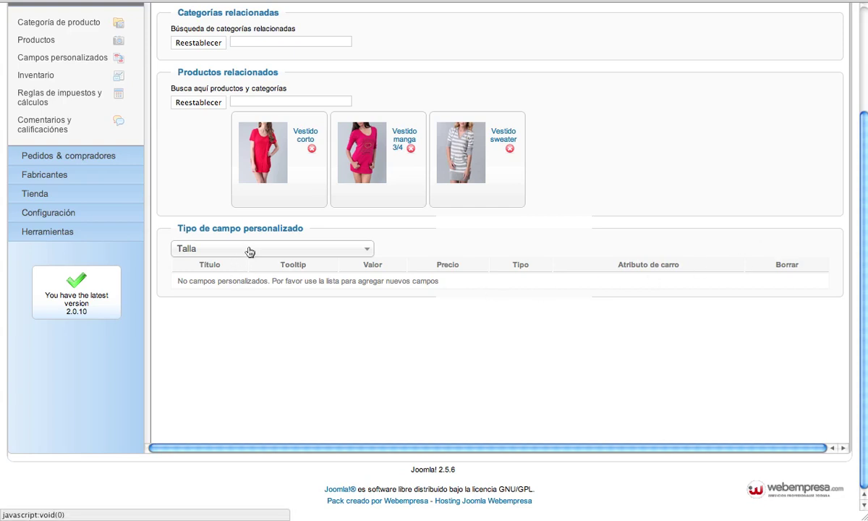
pyautogui.click(246, 249)
pyautogui.click(251, 289)
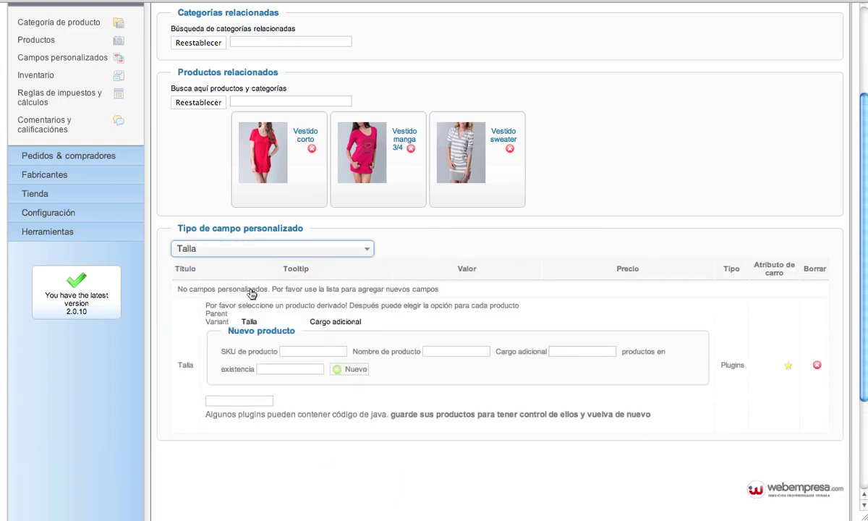
# Set the SKU of the new derived product to hijo1
pyautogui.click(301, 352)
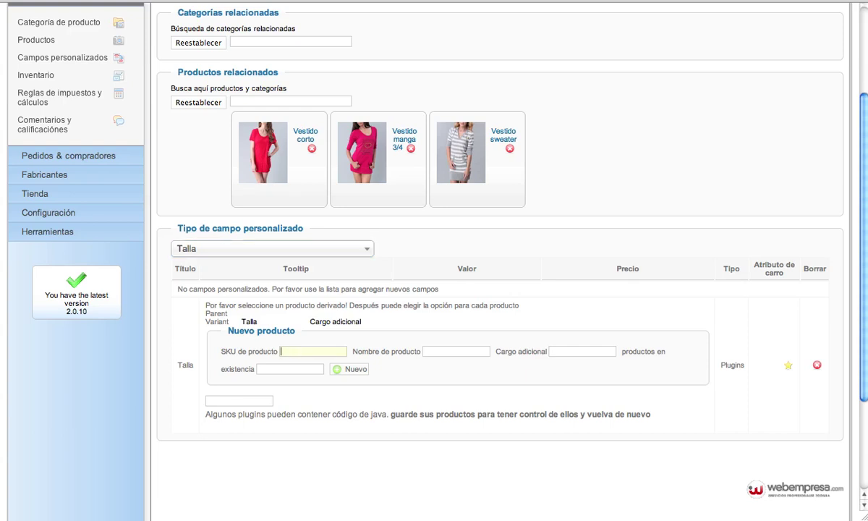
pyautogui.write('hijo1')
pyautogui.click(456, 352)
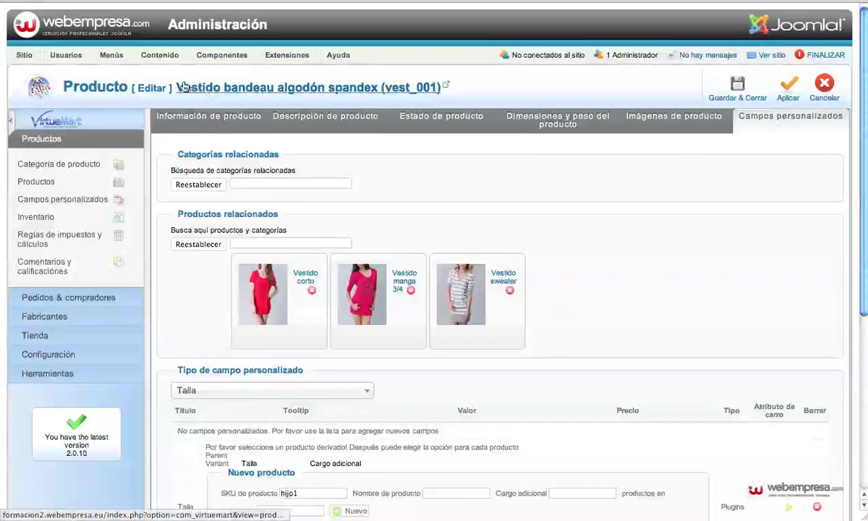
# Copy the parent product's full name from its product information
pyautogui.doubleClick(192, 87)
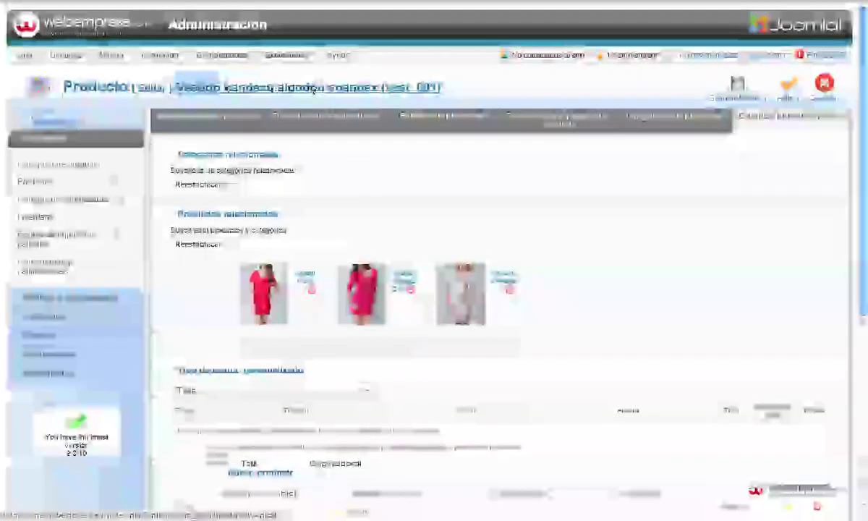
pyautogui.click(206, 116)
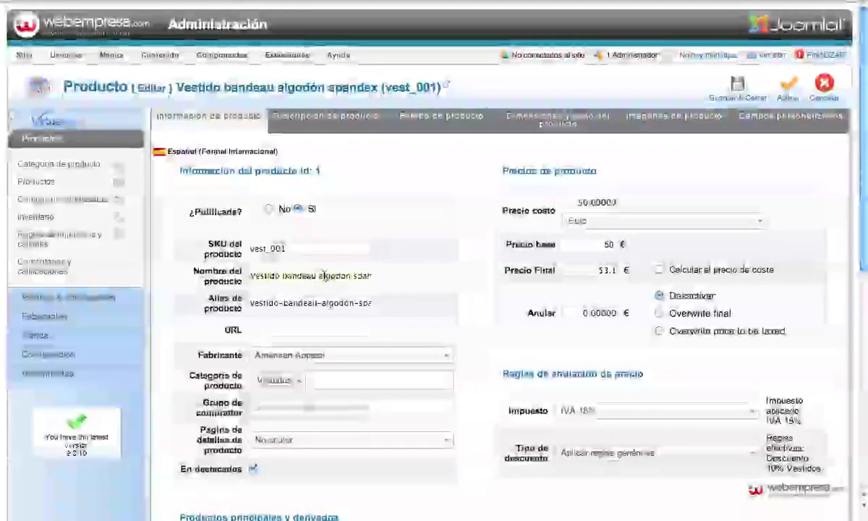
pyautogui.moveTo(251, 275); pyautogui.dragTo(372, 276)
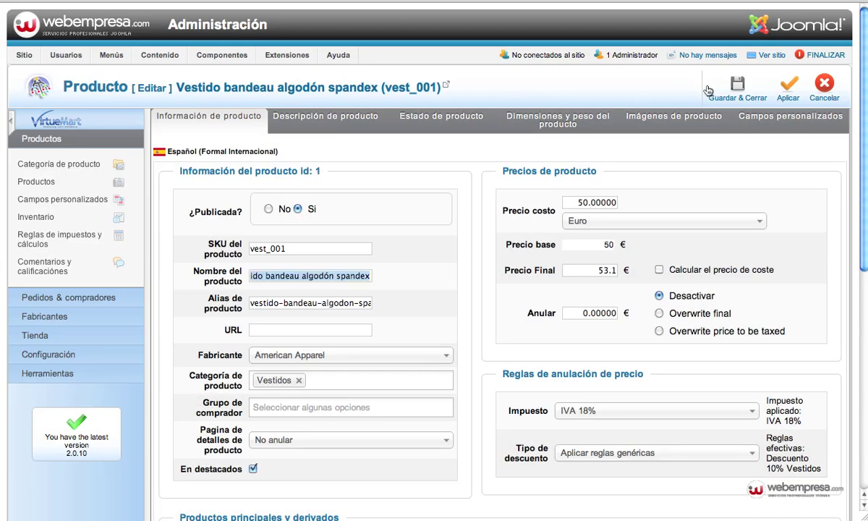
pyautogui.click(790, 117)
pyautogui.scroll(-3, 407, 430)
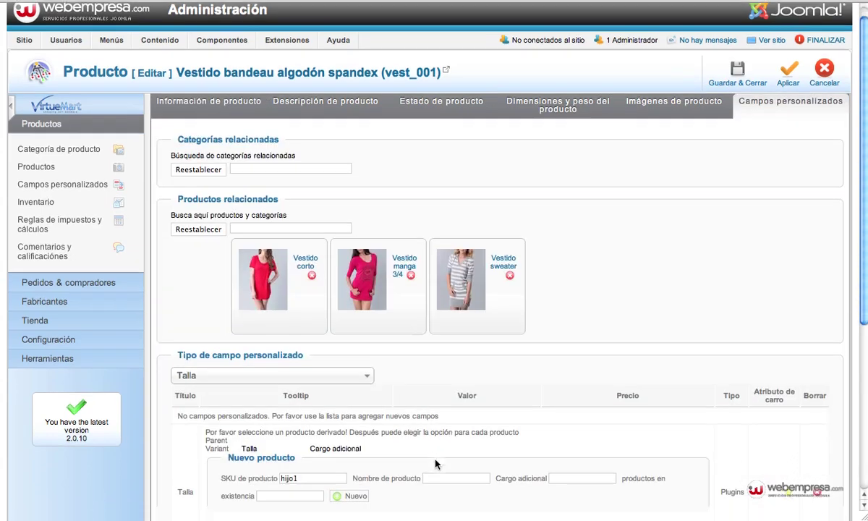
pyautogui.click(451, 419)
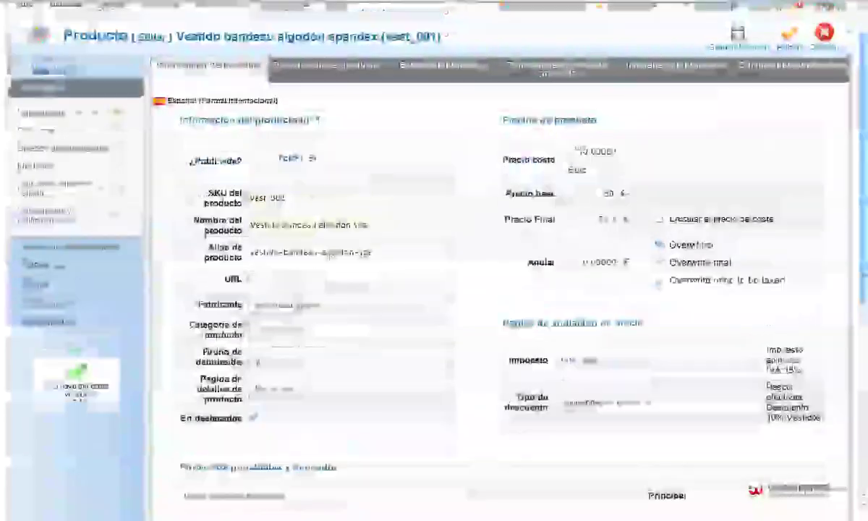
pyautogui.hotkey('ctrl', 'a')
pyautogui.hotkey('ctrl', 'c')
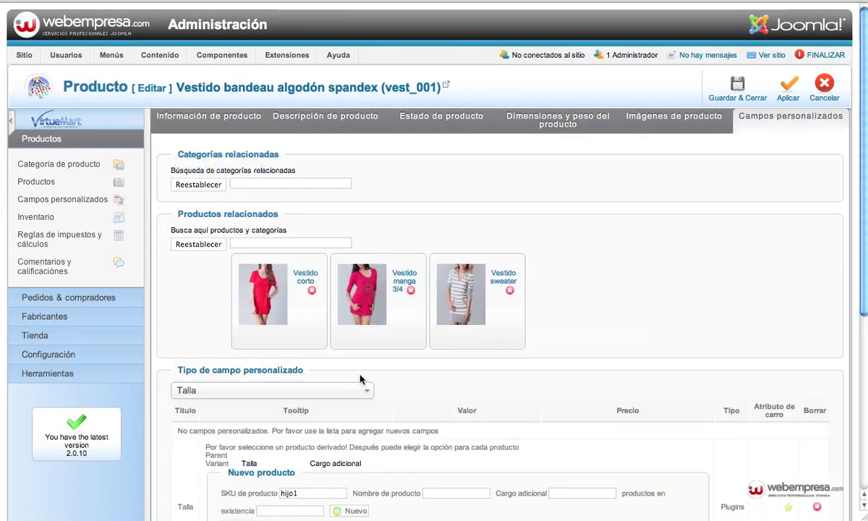
# Name the derived product "Vestido bandeau algodón spandex - S" by pasting the copied name and appending the size
pyautogui.click(427, 493)
pyautogui.hotkey('ctrl', 'v')
pyautogui.press('Left')
pyautogui.press('Left')
pyautogui.press('Left')
pyautogui.press('Left')
pyautogui.press('Left')
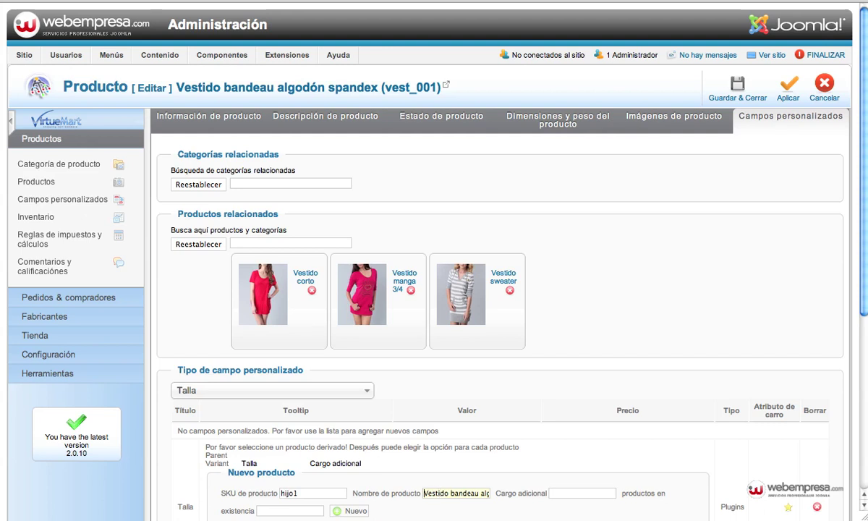
pyautogui.hotkey('shift', 'End')
pyautogui.press('super+c')
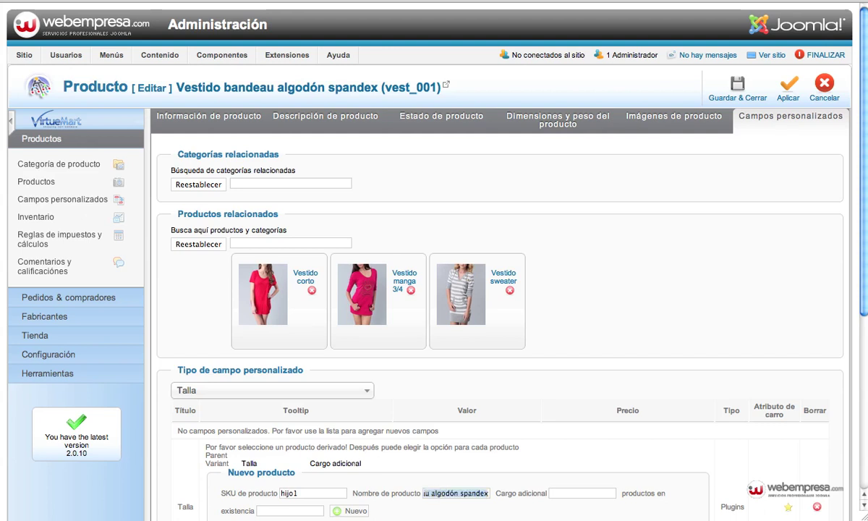
pyautogui.press('Right')
pyautogui.write('-')
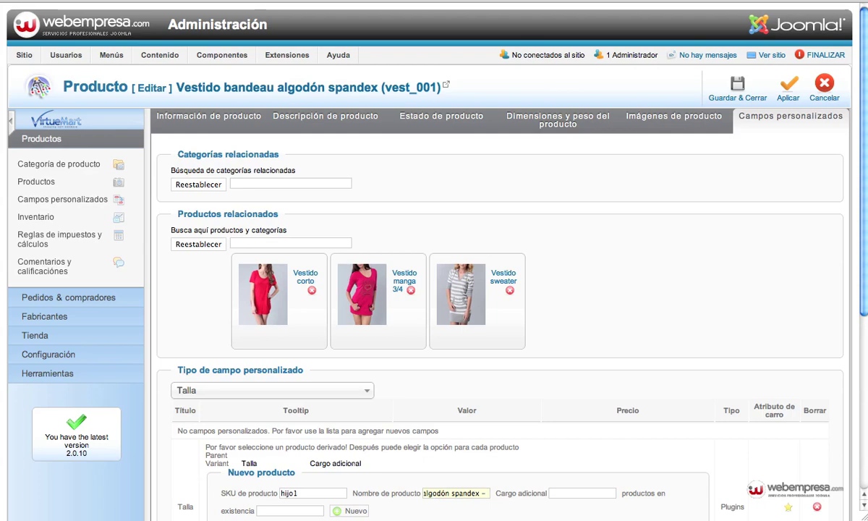
pyautogui.write(' S')
# Add the derived product with 20 units in stock and keep S as its size
pyautogui.scroll(-2, 556, 479)
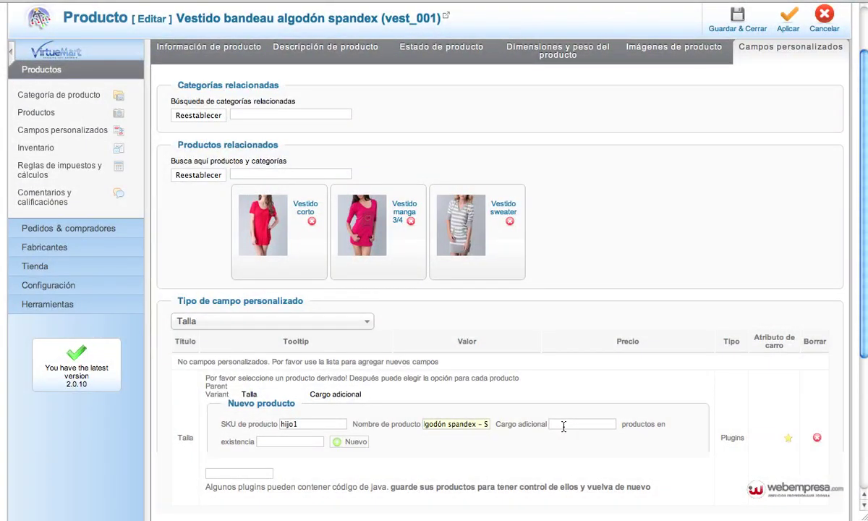
pyautogui.click(278, 441)
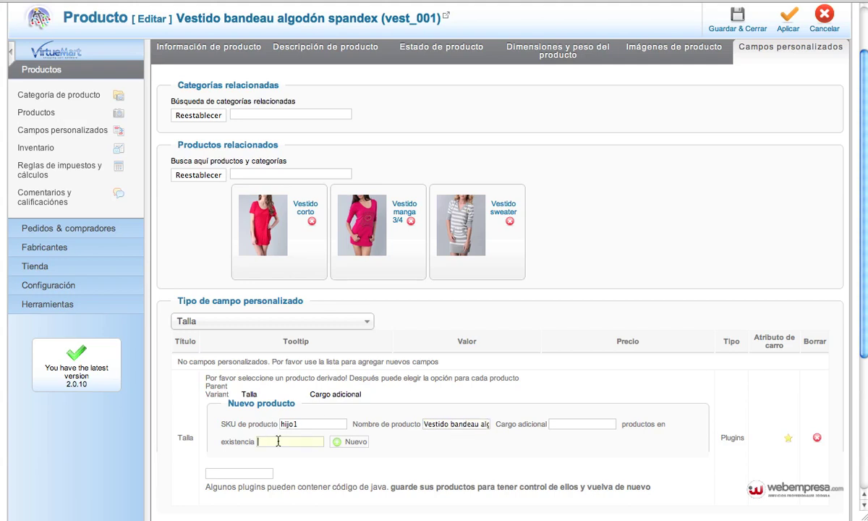
pyautogui.write('20')
pyautogui.click(353, 441)
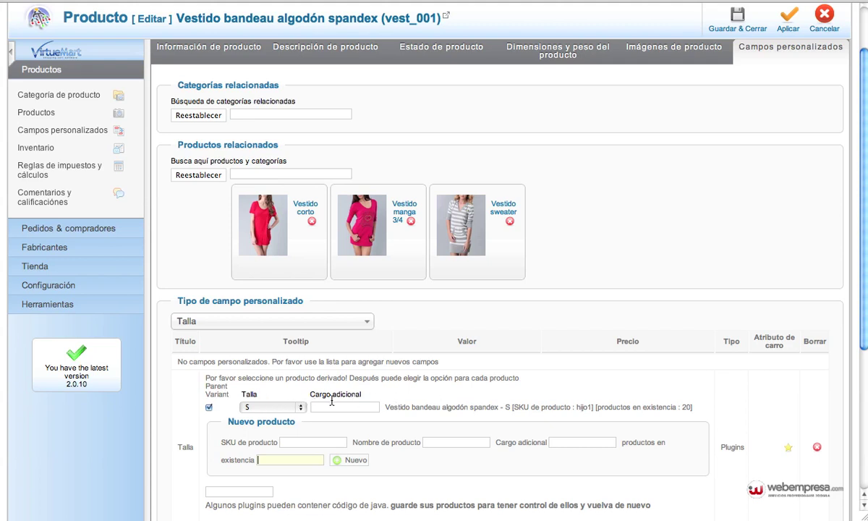
pyautogui.click(265, 407)
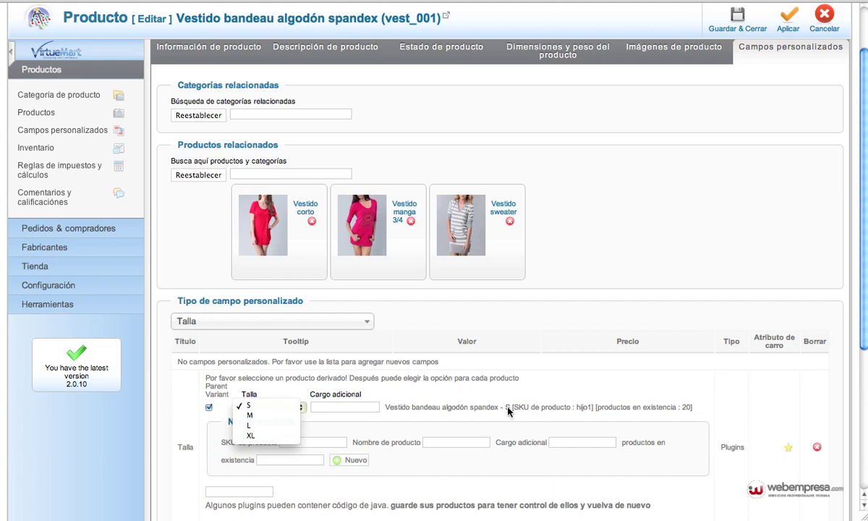
pyautogui.click(265, 407)
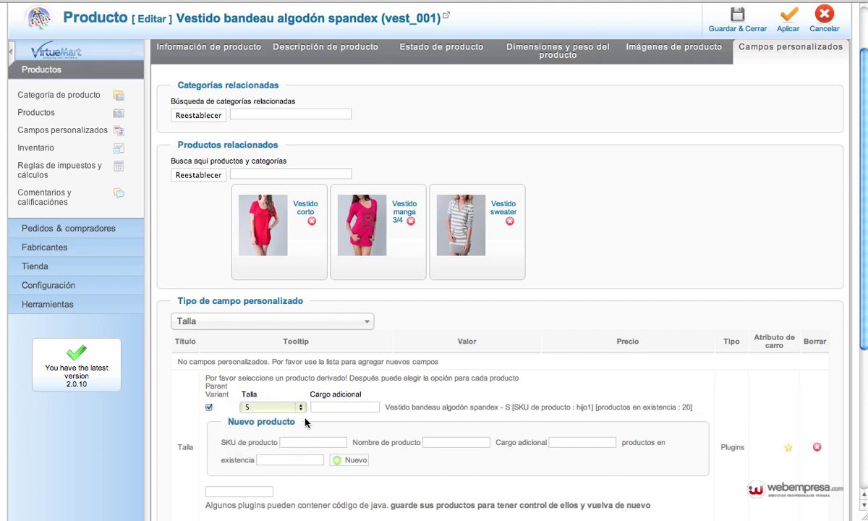
# Add a derived product with SKU hijo2, name "Vestido bandeau algodón spandex - M" and 30 units in stock
pyautogui.click(294, 443)
pyautogui.press('super+v')
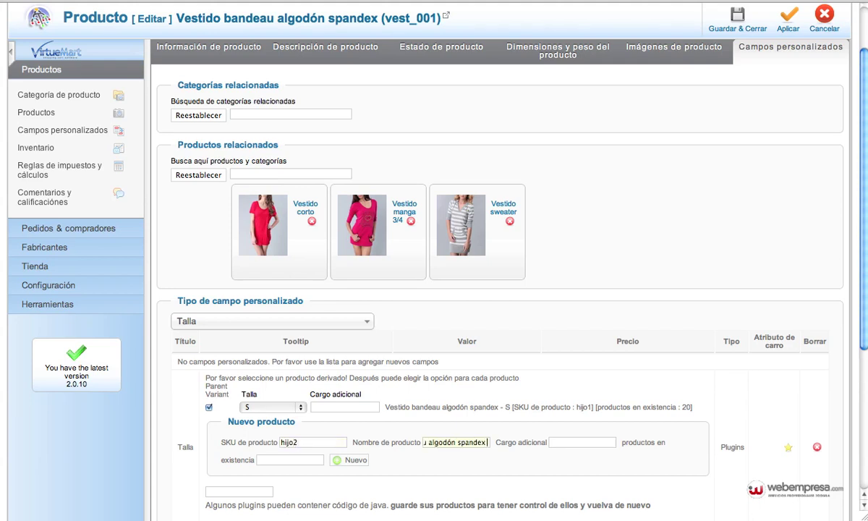
pyautogui.write('- M')
pyautogui.click(292, 461)
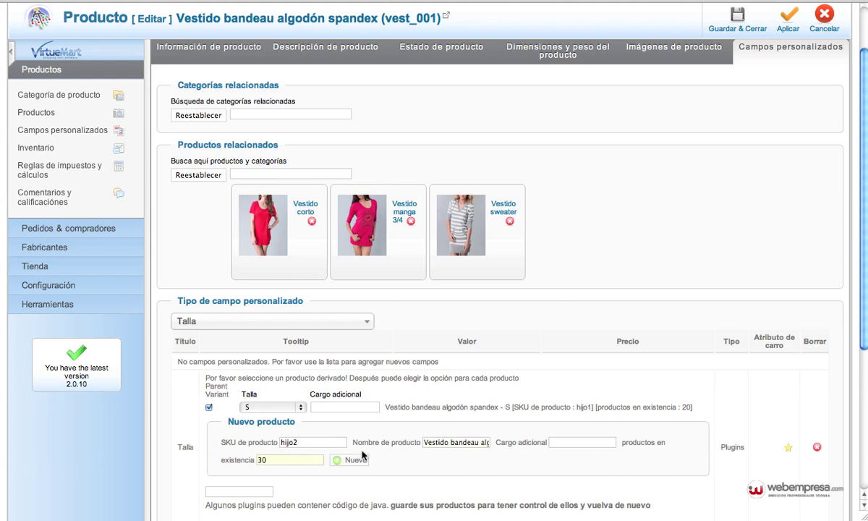
pyautogui.click(350, 461)
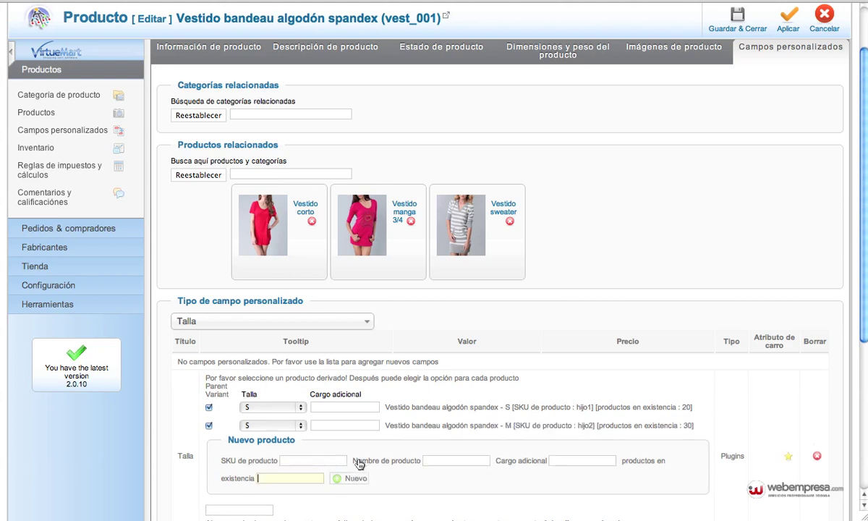
# Set the Talla of derived product hijo2 to M
pyautogui.click(274, 424)
pyautogui.click(270, 436)
pyautogui.click(287, 425)
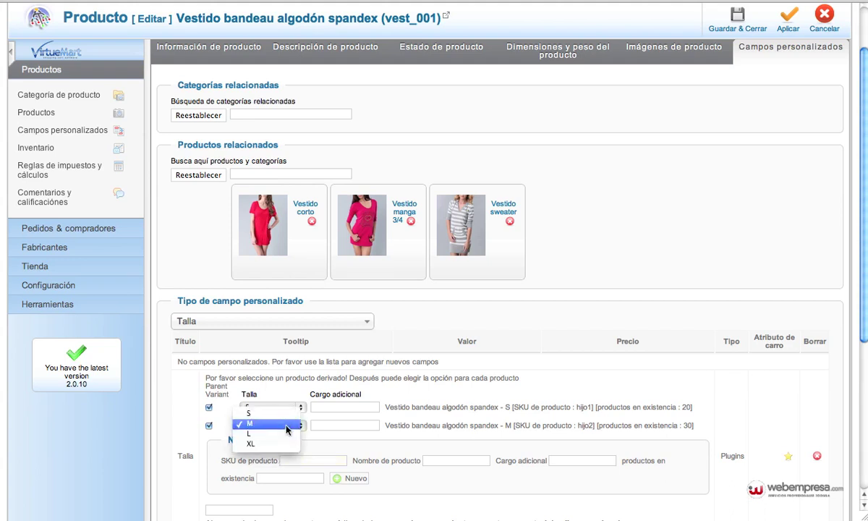
pyautogui.click(287, 426)
# Add a derived product with SKU hijo3, name "Vestido bandeau algodón spandex - L" and 10 units in stock
pyautogui.click(316, 462)
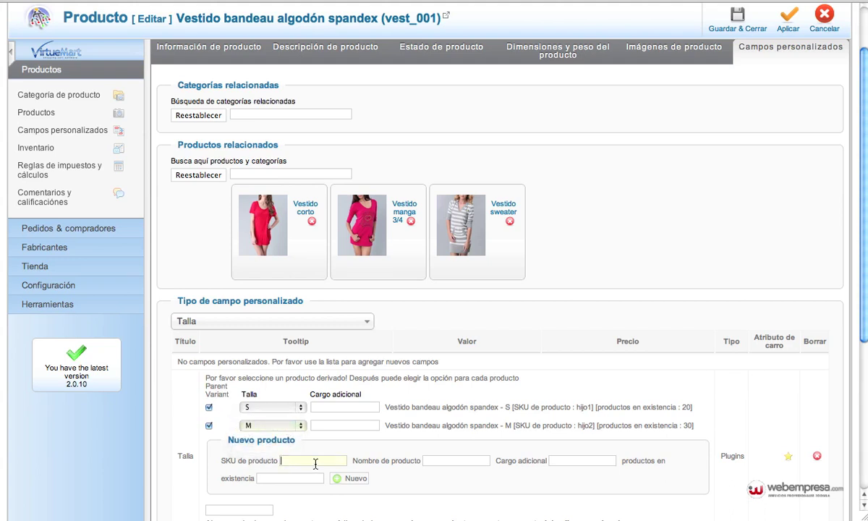
pyautogui.write('hijo3')
pyautogui.click(459, 460)
pyautogui.press('super+v')
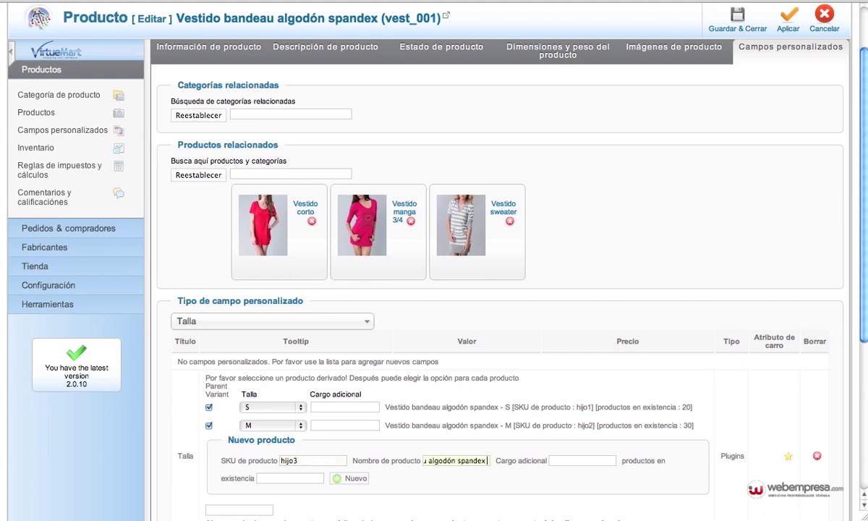
pyautogui.write('- L')
pyautogui.click(302, 478)
pyautogui.write('10')
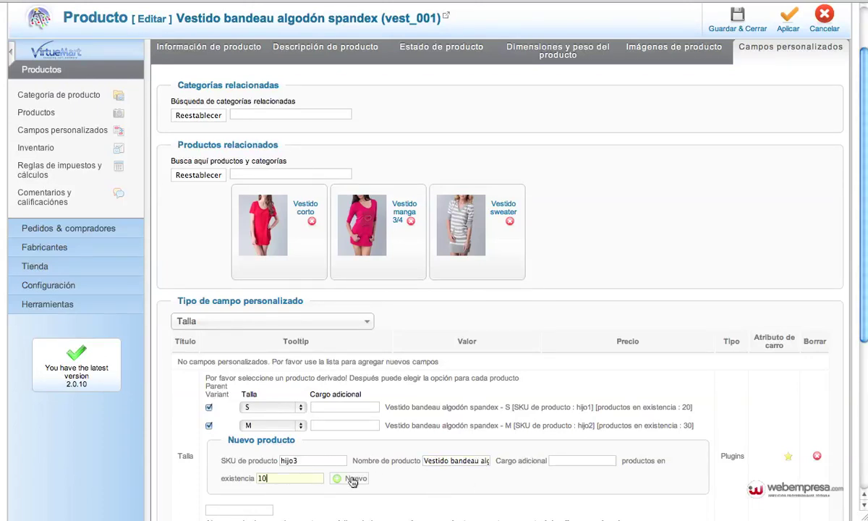
pyautogui.click(352, 479)
# Set the Talla of derived product hijo3 to L and apply the changes to the parent product
pyautogui.click(281, 443)
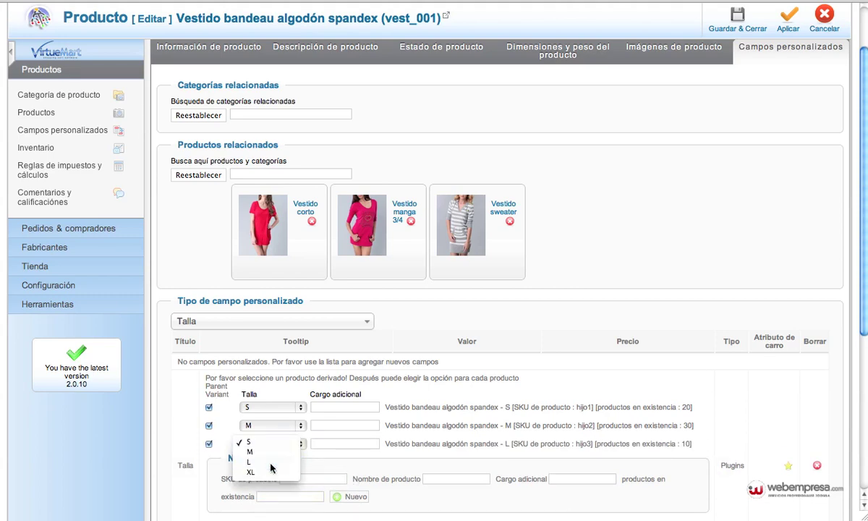
pyautogui.click(271, 463)
pyautogui.click(788, 20)
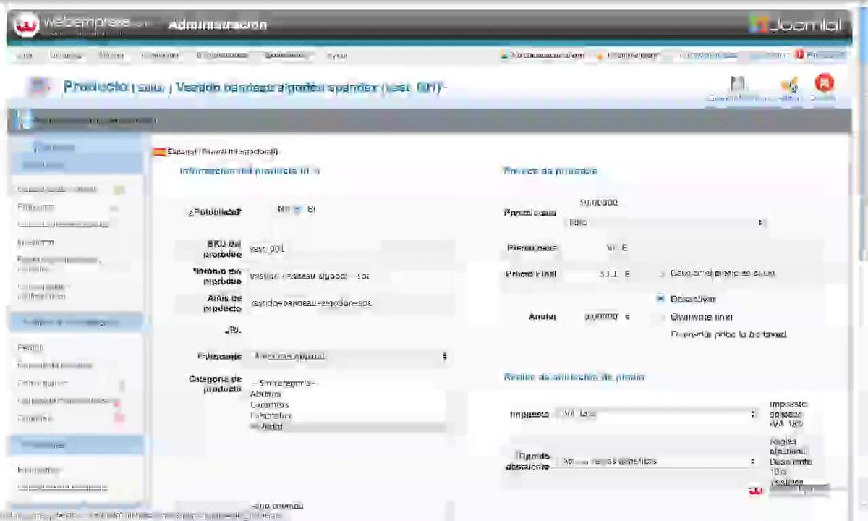
# Check the saved size variants and the parent's list of derived products, and close the product editor
pyautogui.click(742, 148)
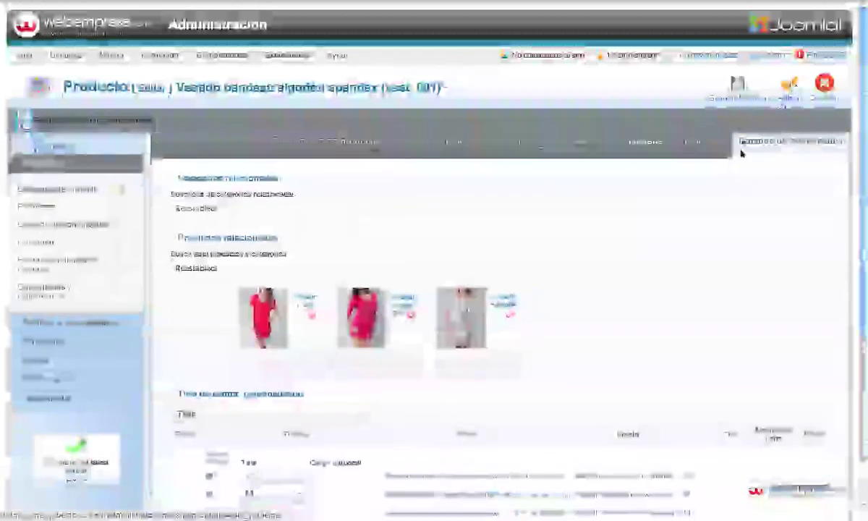
pyautogui.scroll(-2, 639, 186)
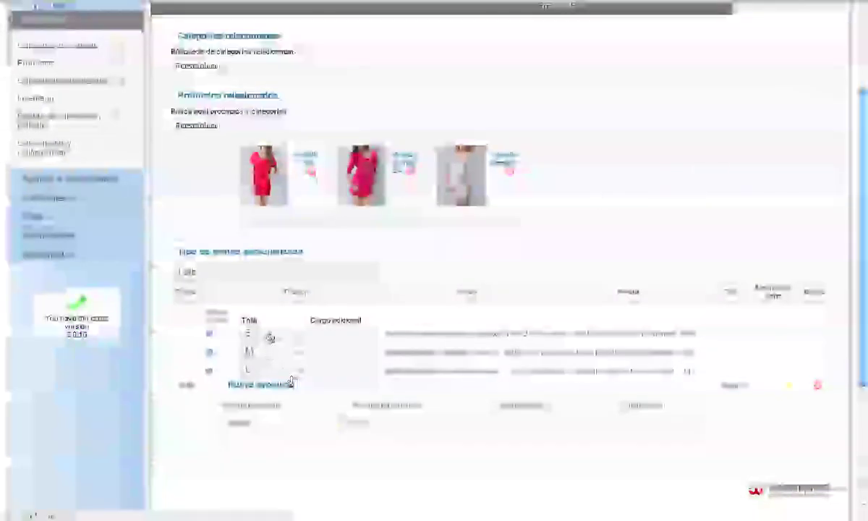
pyautogui.scroll(2, 394, 180)
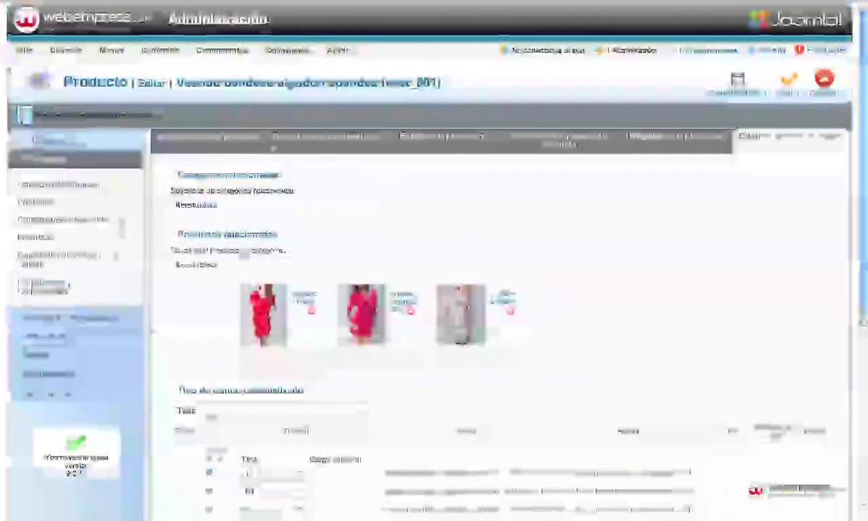
pyautogui.click(220, 139)
pyautogui.scroll(-4, 359, 398)
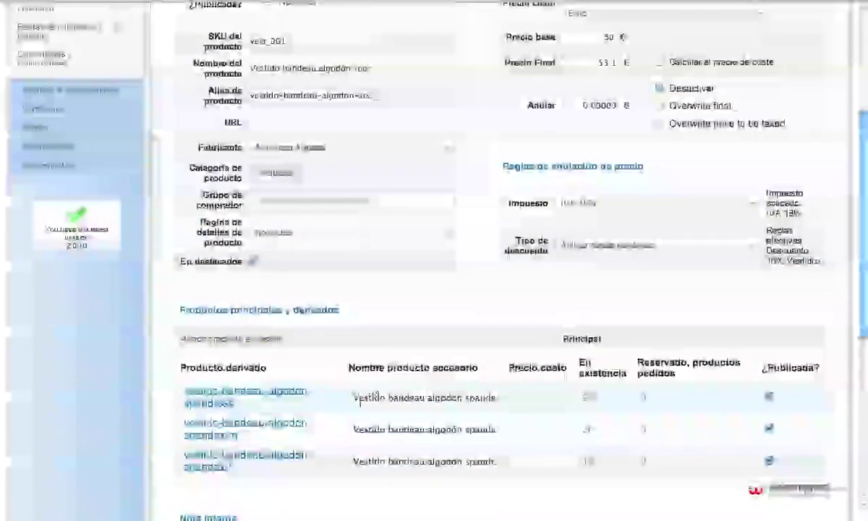
pyautogui.scroll(4, 360, 398)
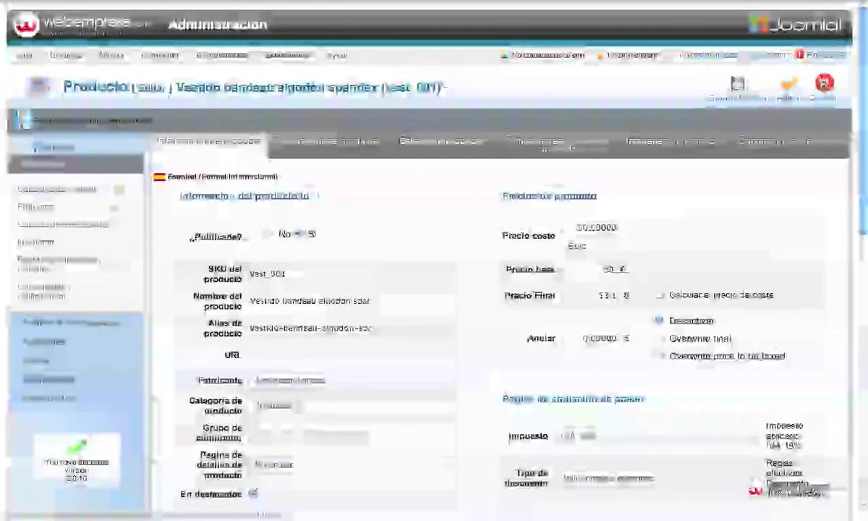
pyautogui.click(823, 84)
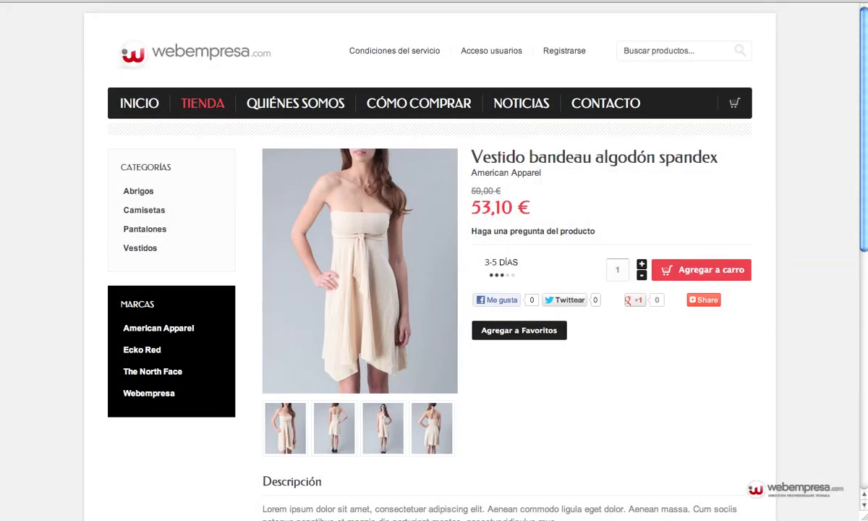
# Reload the dress's page in the storefront and try the different sizes in its Talla selector
pyautogui.press('super+r')
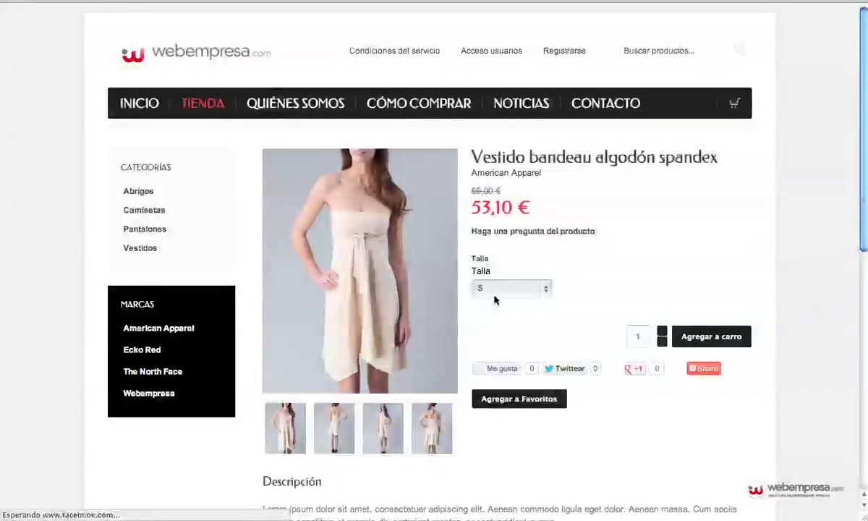
pyautogui.click(508, 290)
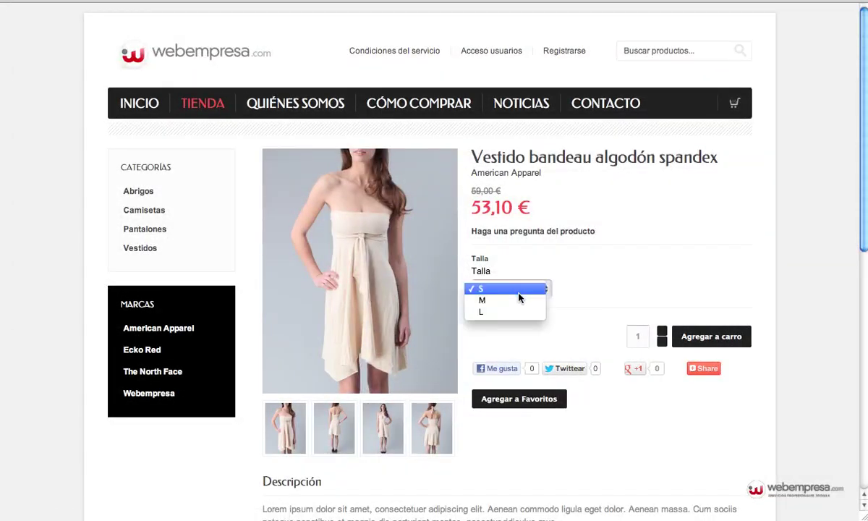
pyautogui.click(519, 299)
pyautogui.click(523, 293)
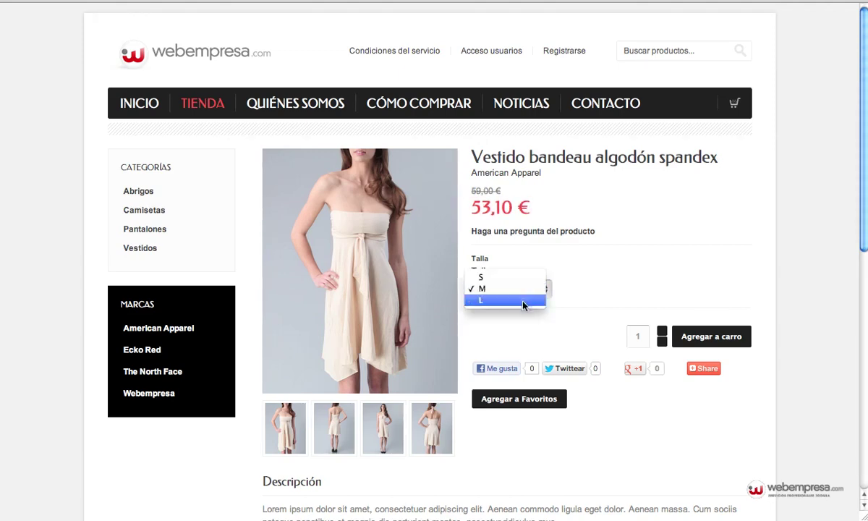
pyautogui.click(523, 302)
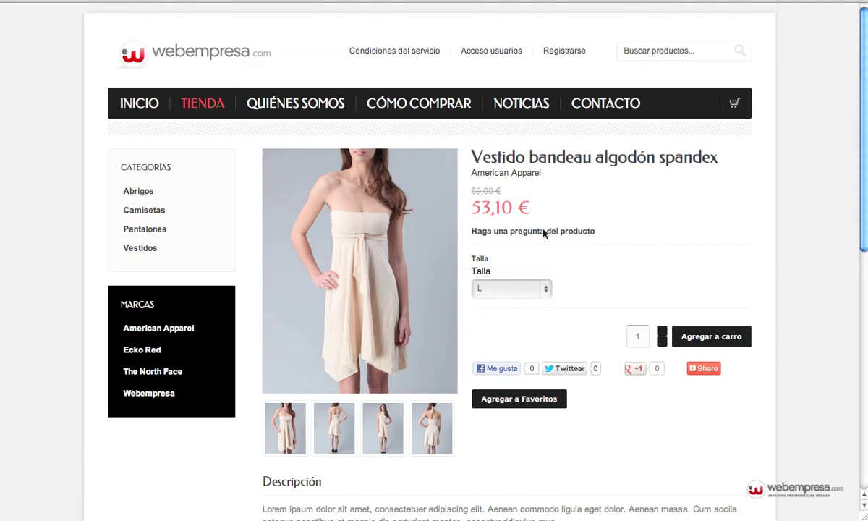
pyautogui.click(510, 293)
pyautogui.click(516, 280)
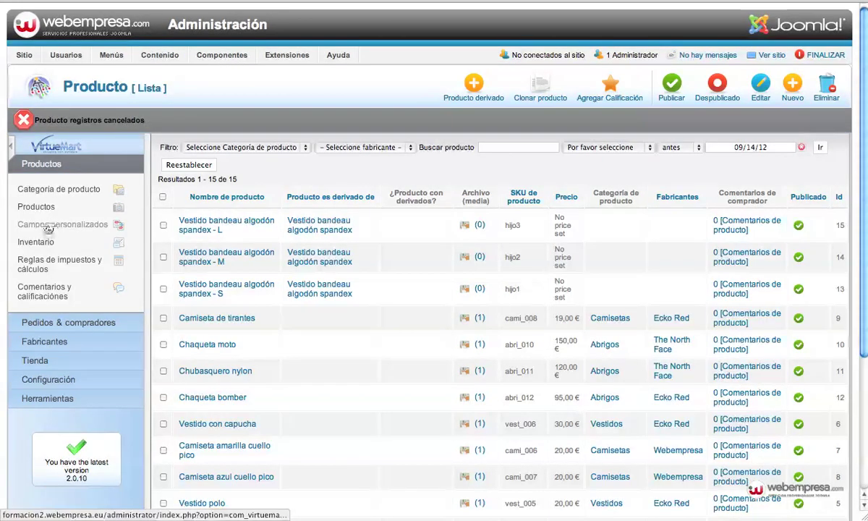
# Start a new custom field in VirtueMart's custom fields and set its type to Plugins
pyautogui.click(44, 229)
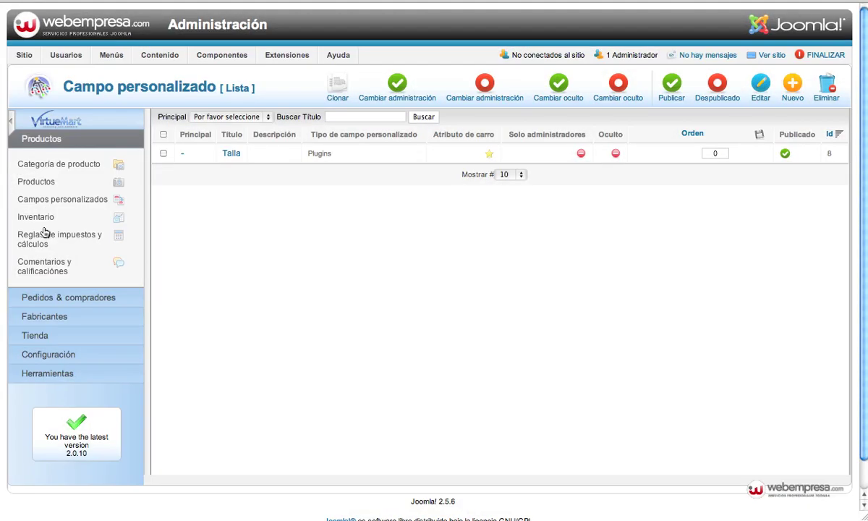
pyautogui.click(226, 116)
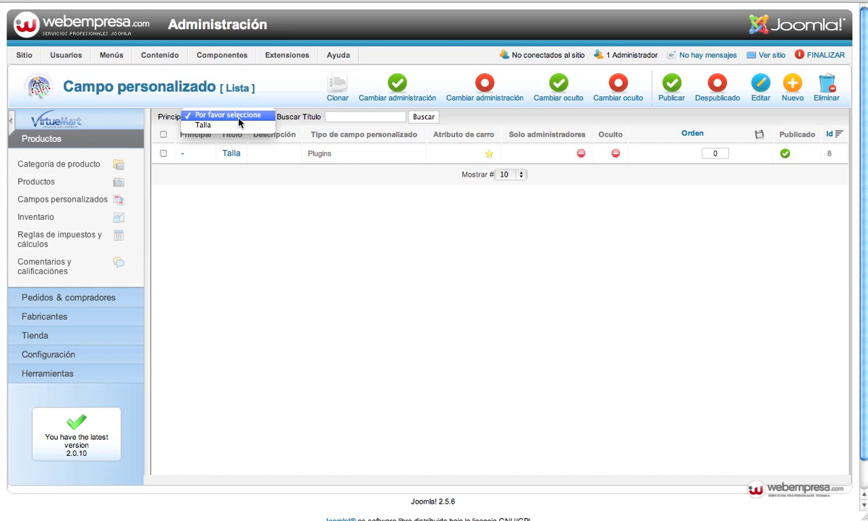
pyautogui.click(237, 115)
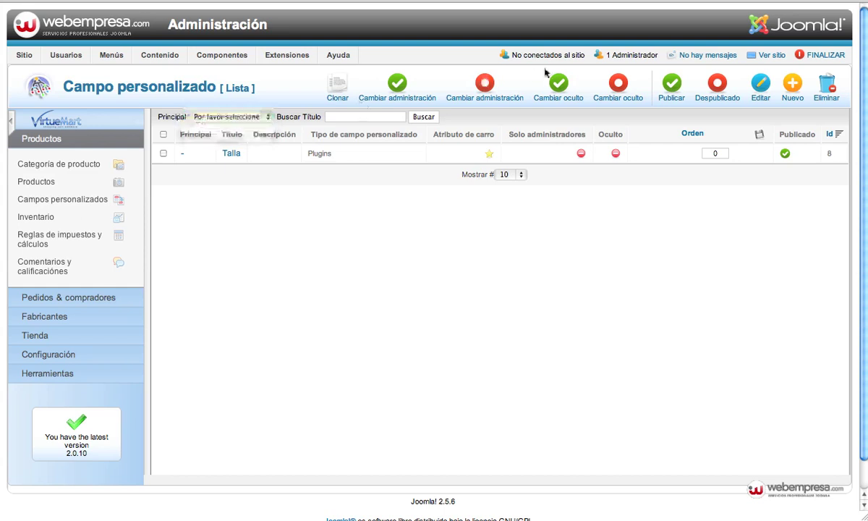
pyautogui.click(793, 86)
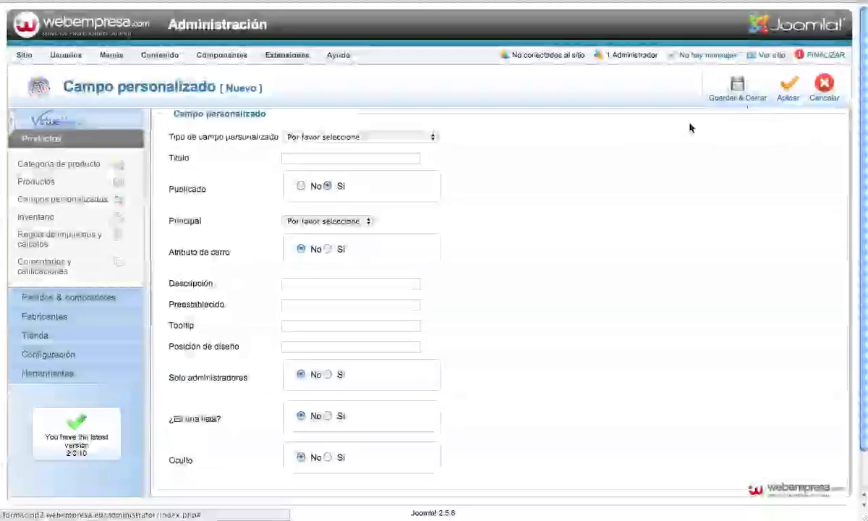
pyautogui.click(369, 138)
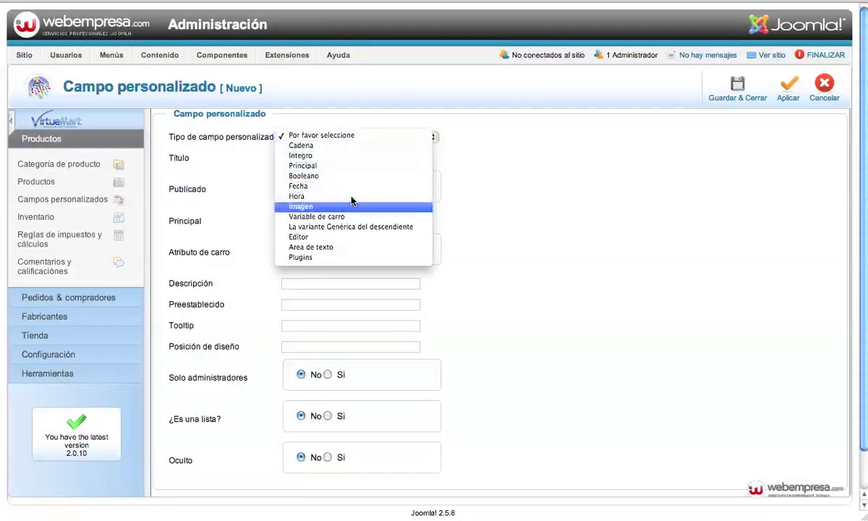
pyautogui.click(326, 257)
# Title the custom field Tipo, leave it without a parent and make it a cart attribute
pyautogui.click(311, 159)
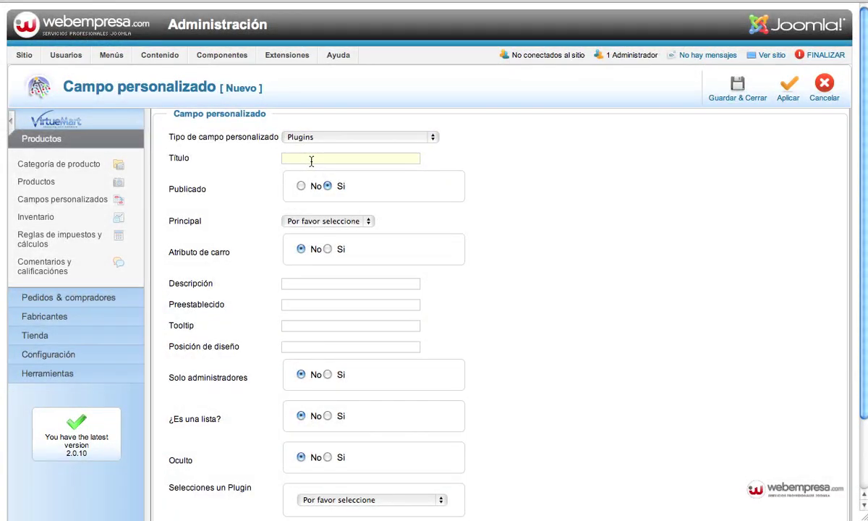
pyautogui.write('Tipo')
pyautogui.click(315, 221)
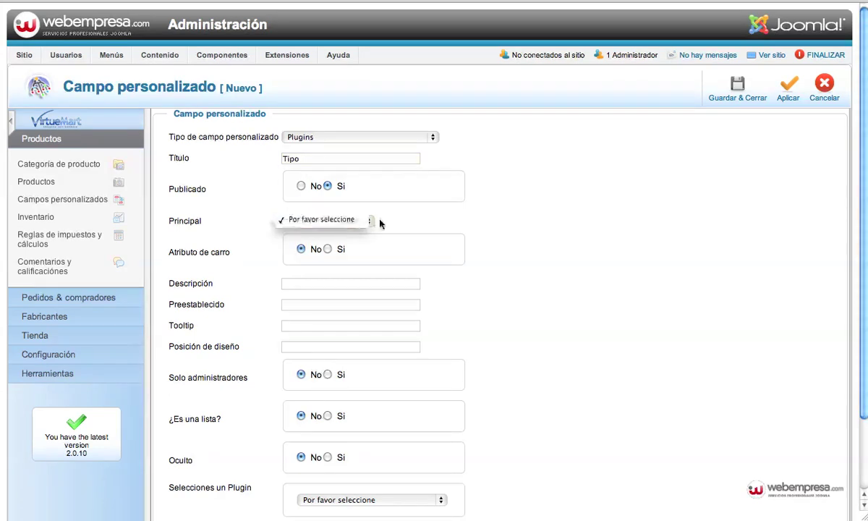
pyautogui.click(381, 224)
pyautogui.click(327, 249)
# Choose the "VM - Custom, stockable variants" plugin for the custom field and look over its name and option fields
pyautogui.scroll(-3, 529, 307)
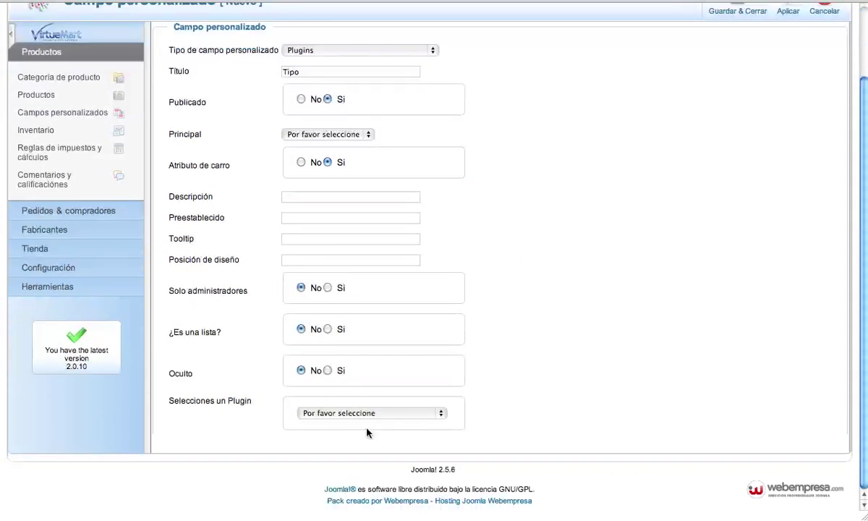
pyautogui.click(366, 414)
pyautogui.click(362, 441)
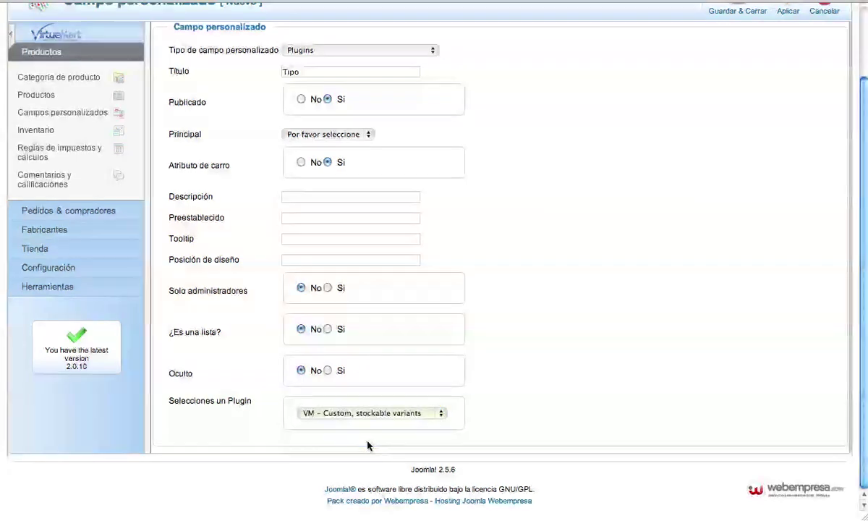
pyautogui.scroll(-10, 541, 400)
pyautogui.scroll(-1, 535, 400)
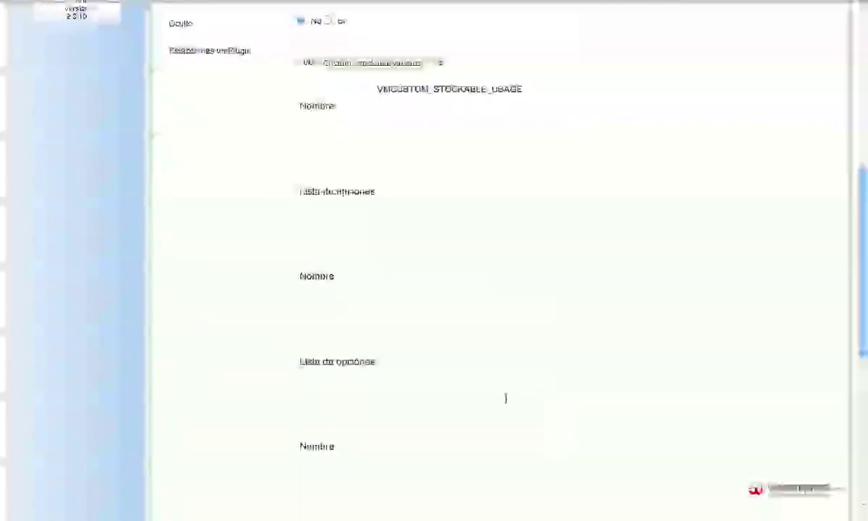
pyautogui.scroll(-10, 505, 402)
pyautogui.scroll(12, 503, 408)
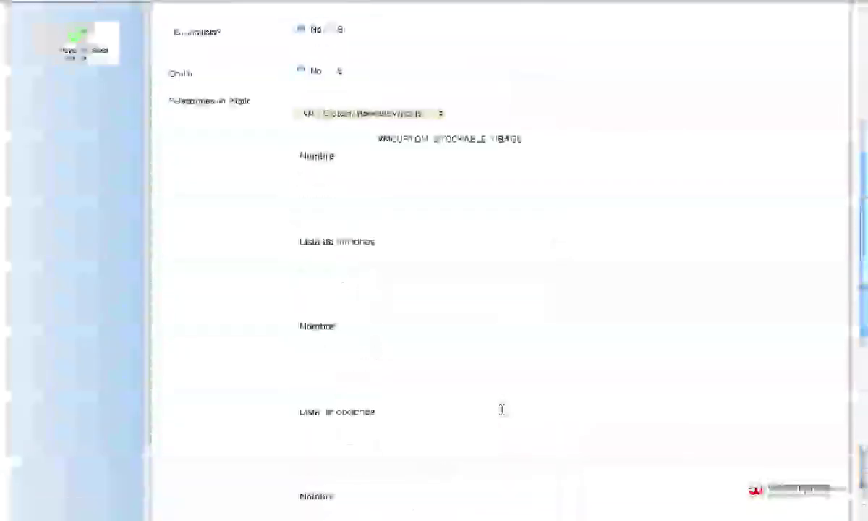
pyautogui.scroll(6, 502, 409)
# Name the plugin's first variant Color and list its options Rojo, Verde and Azul on separate lines
pyautogui.scroll(-7, 502, 408)
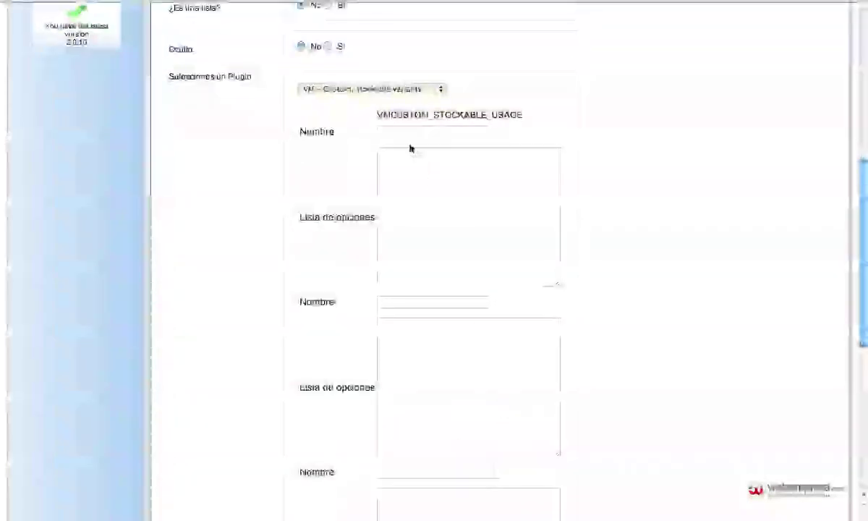
pyautogui.write('Col')
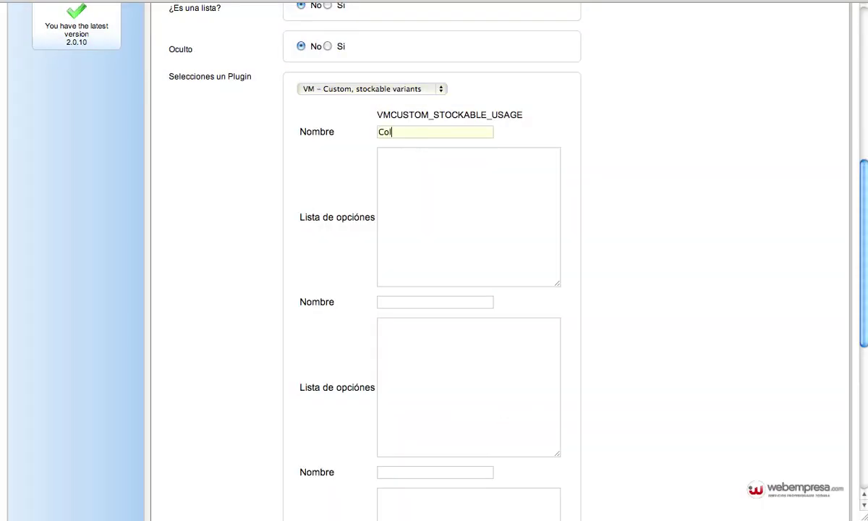
pyautogui.write('ojo')
pyautogui.press('Return')
pyautogui.write('Verde')
pyautogui.press('Return')
pyautogui.write('Z')
pyautogui.press('BackSpace')
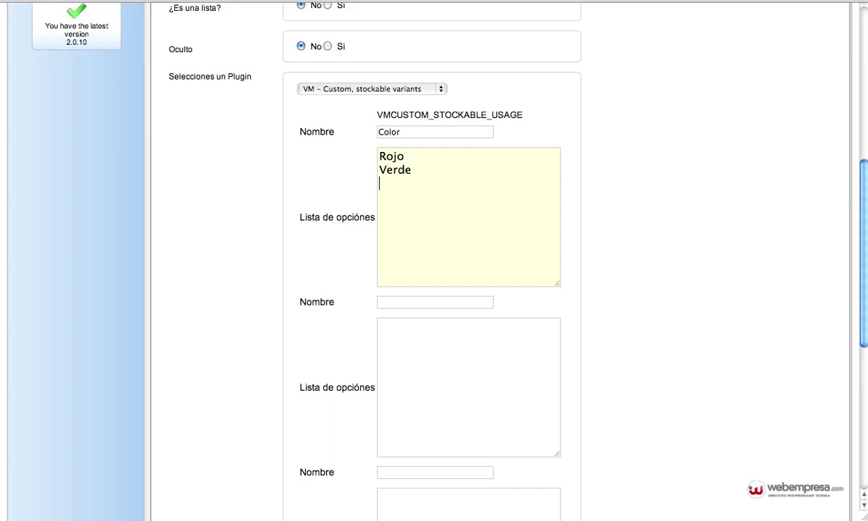
pyautogui.write('Azul')
# Name the plugin's second variant Tejido, list its options Algodón and Lino on separate lines, and save and close the custom field
pyautogui.write('TEj')
pyautogui.write('ido')
pyautogui.write('Alg')
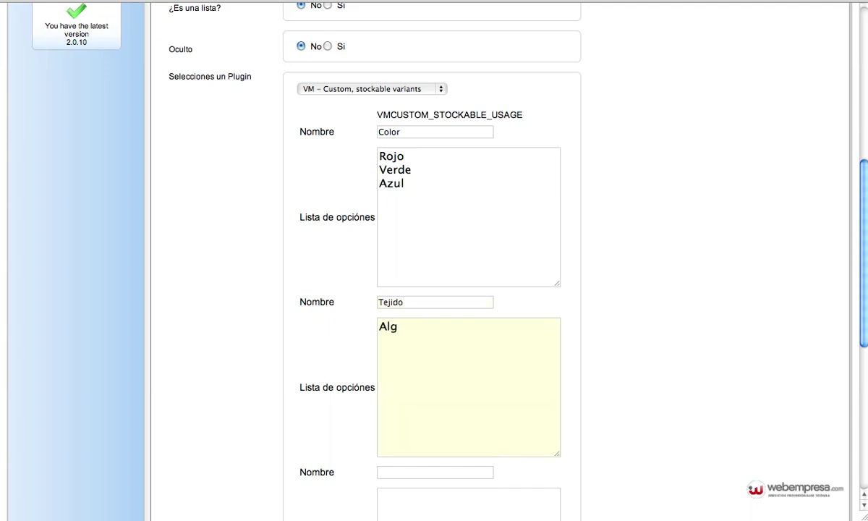
pyautogui.write('odón')
pyautogui.press('Return')
pyautogui.write('Lino')
pyautogui.scroll(10, 736, 306)
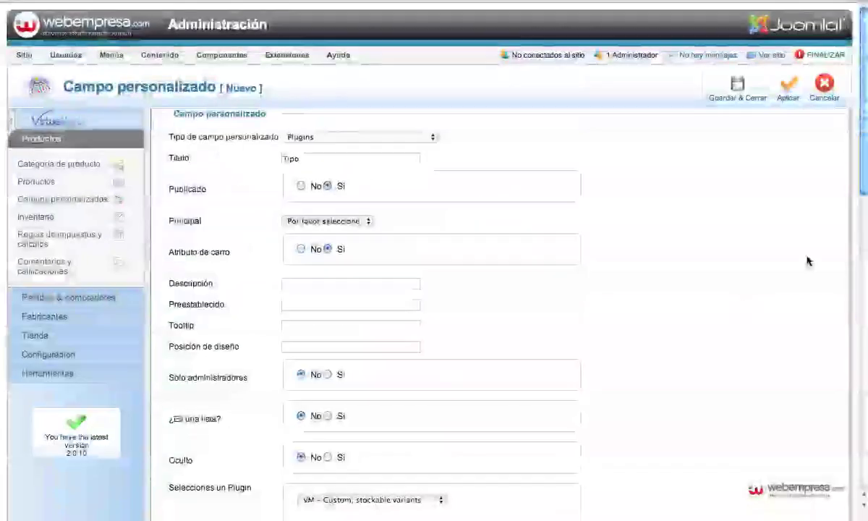
pyautogui.click(738, 88)
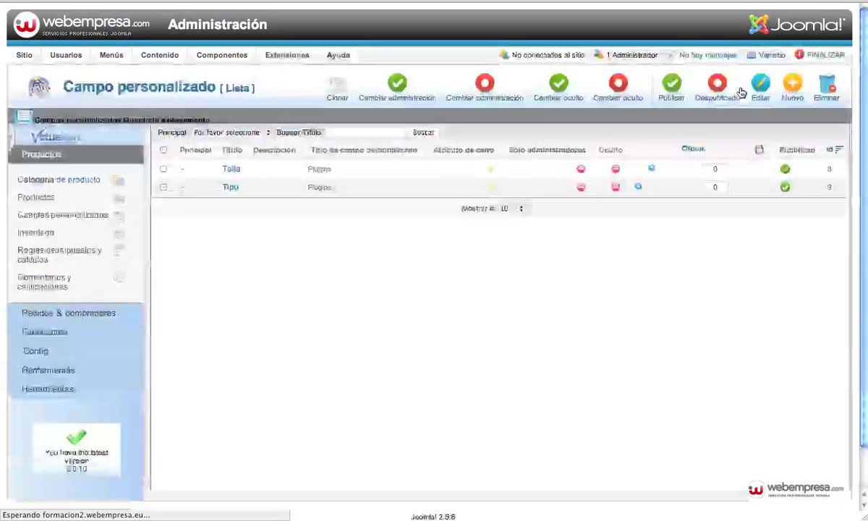
# Open the product Camiseta azul cuello pico from the product list and add the Tipo custom field to it
pyautogui.click(43, 209)
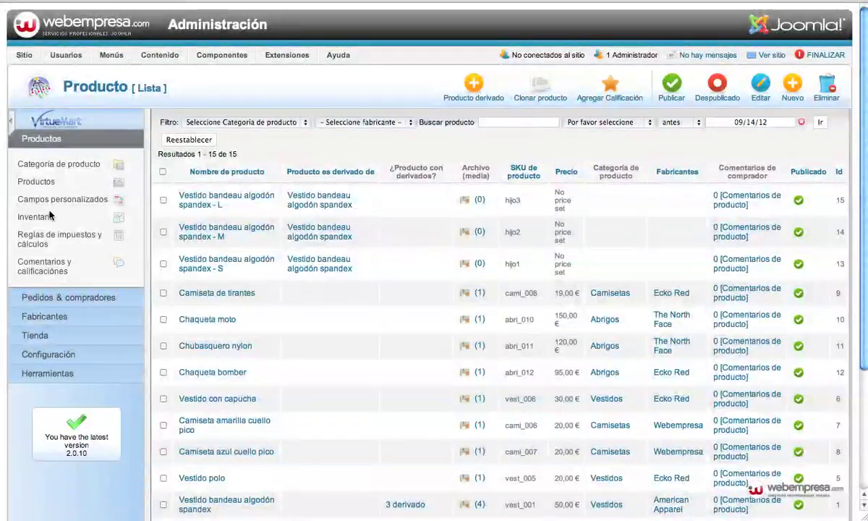
pyautogui.scroll(-5, 324, 255)
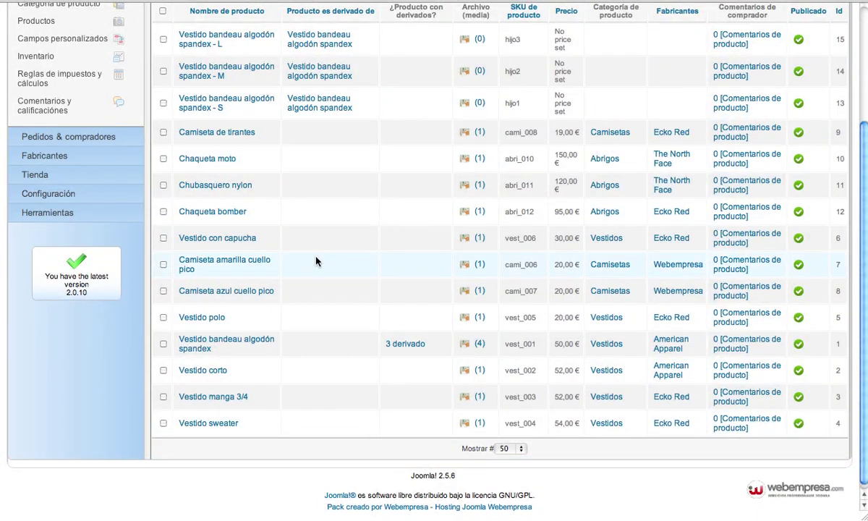
pyautogui.click(209, 293)
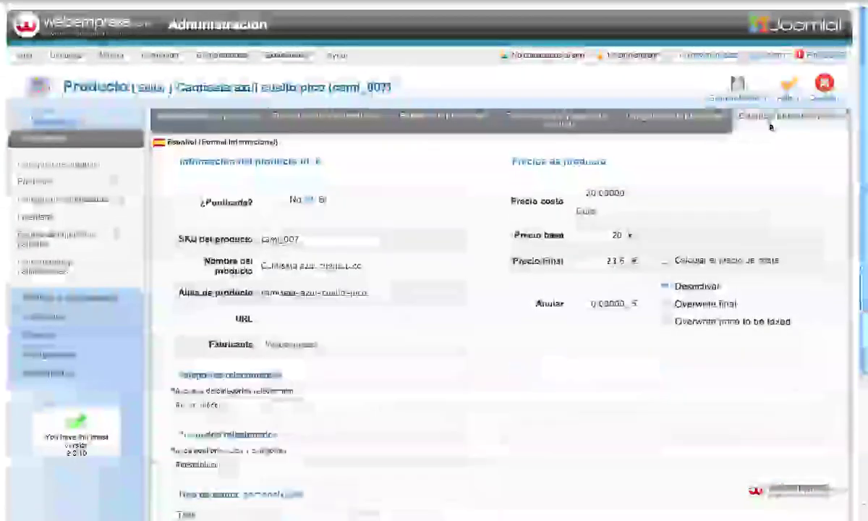
pyautogui.click(320, 294)
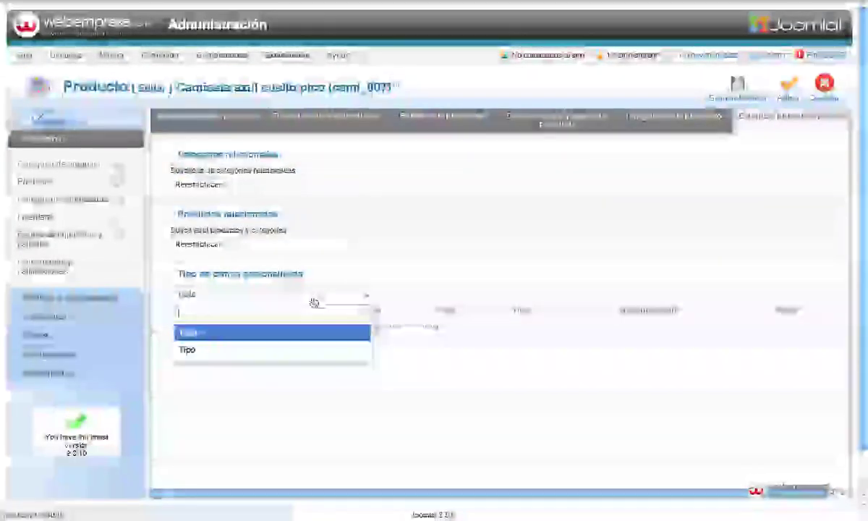
pyautogui.click(303, 351)
# Create a derived product in the Tipo field with SKU h1, name c1 and 10 units in stock
pyautogui.click(300, 398)
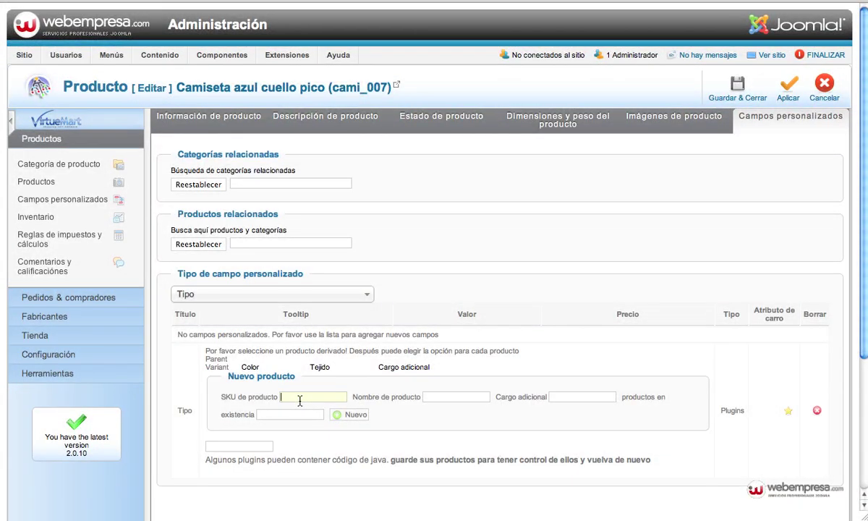
pyautogui.write('h1')
pyautogui.click(459, 397)
pyautogui.write('C')
pyautogui.click(281, 417)
pyautogui.click(354, 414)
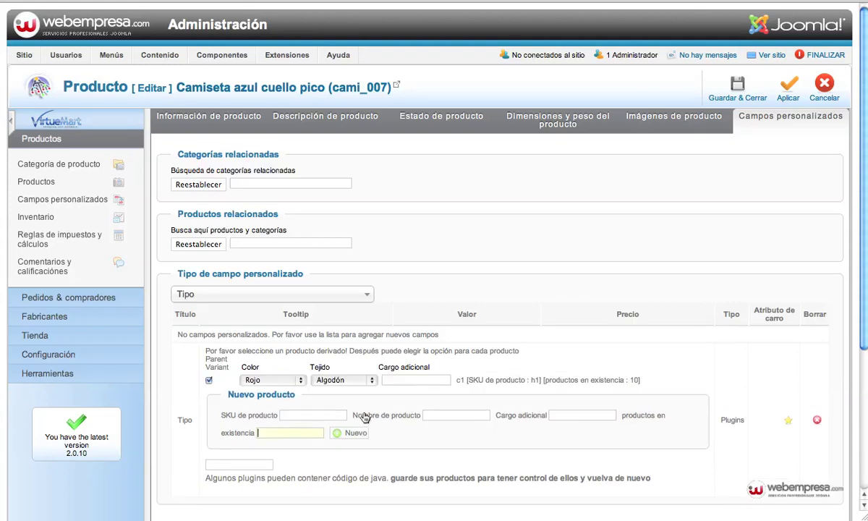
# Create a second derived product with SKU h2, name c2 and 20 units in stock
pyautogui.click(306, 417)
pyautogui.write('h2')
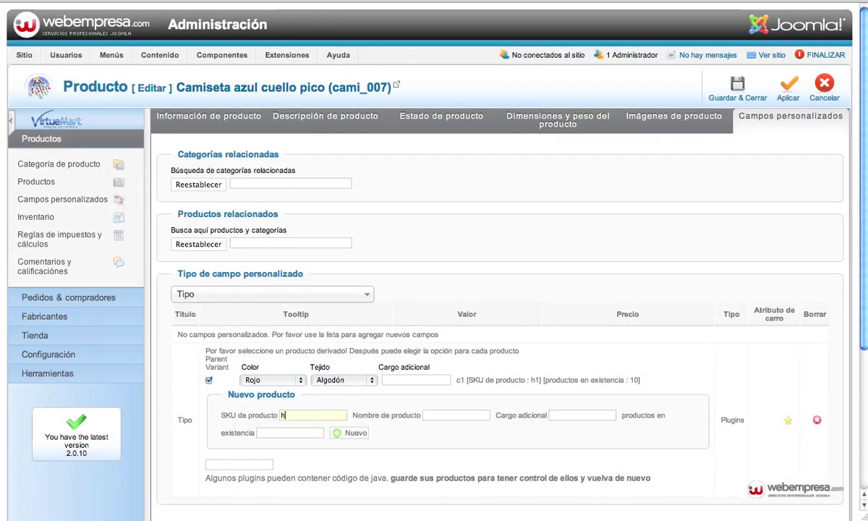
pyautogui.click(464, 418)
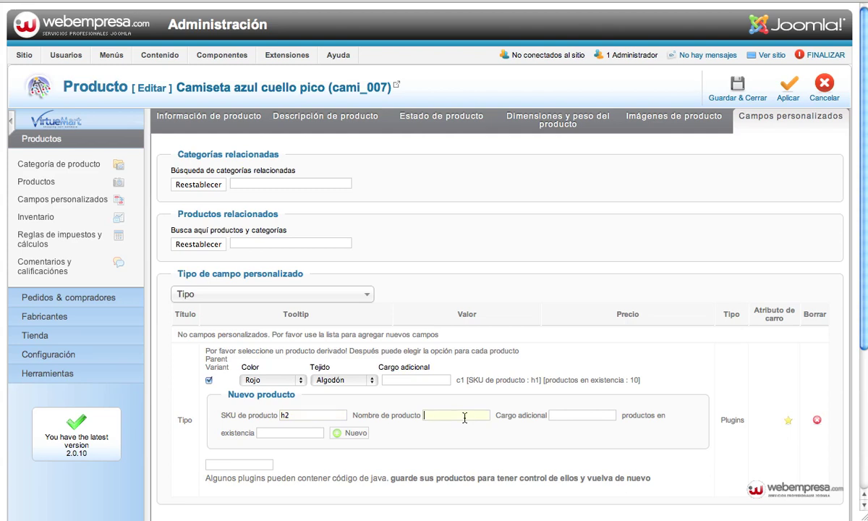
pyautogui.write('c2')
pyautogui.click(307, 433)
pyautogui.write('20')
pyautogui.click(349, 434)
# Create two more derived products: SKU h3 named c3 with stock 10, and SKU h4 named c4 with stock 15
pyautogui.click(314, 433)
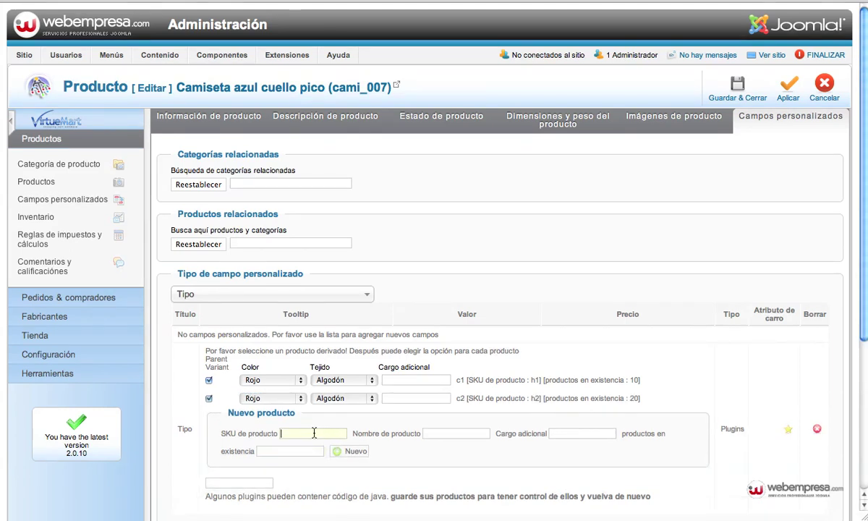
pyautogui.write('h3')
pyautogui.click(462, 432)
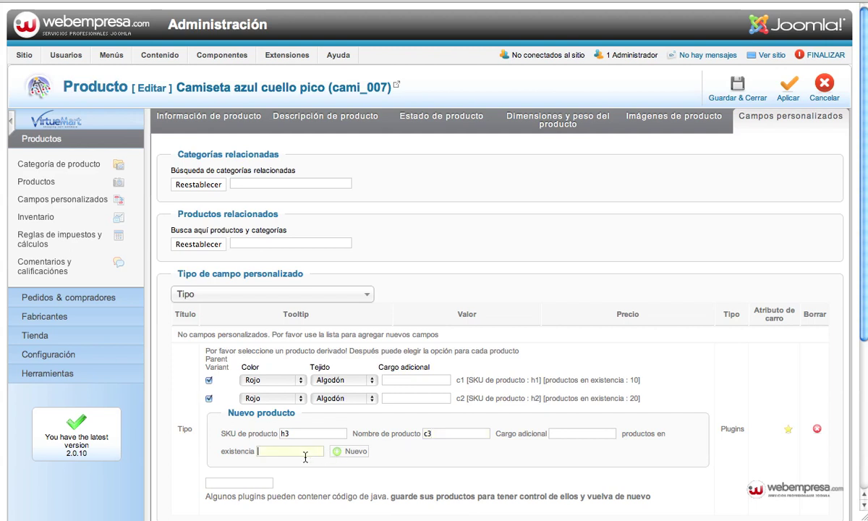
pyautogui.click(350, 451)
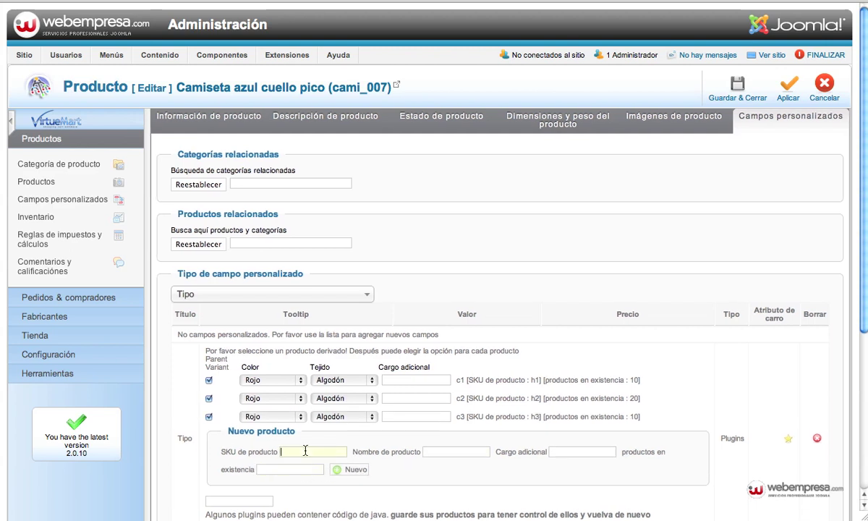
pyautogui.write('h4')
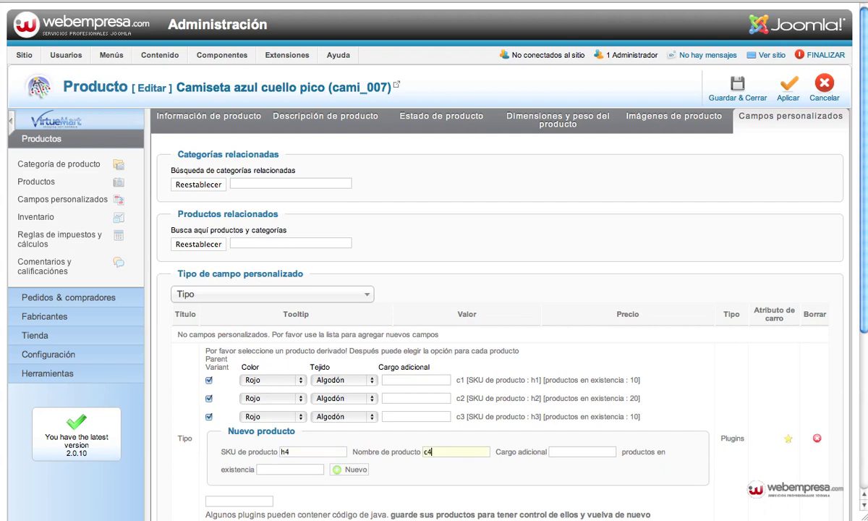
pyautogui.click(356, 470)
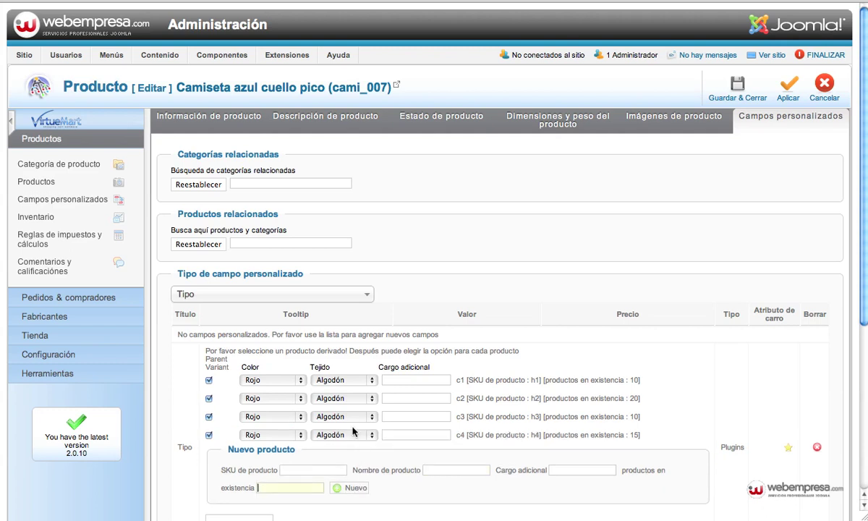
# Keep Algodón as the Tejido of derived product c1 and set the Tejido of c2 to Lino
pyautogui.click(333, 384)
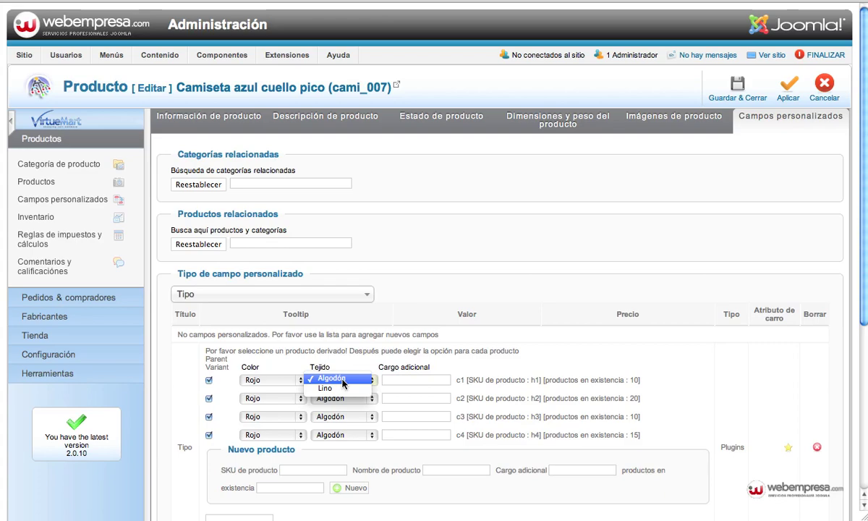
pyautogui.click(343, 379)
pyautogui.click(338, 398)
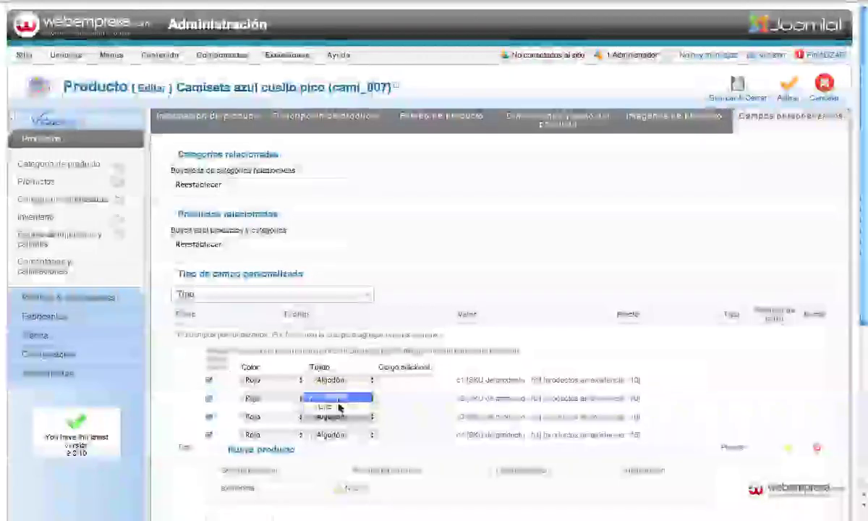
pyautogui.click(337, 406)
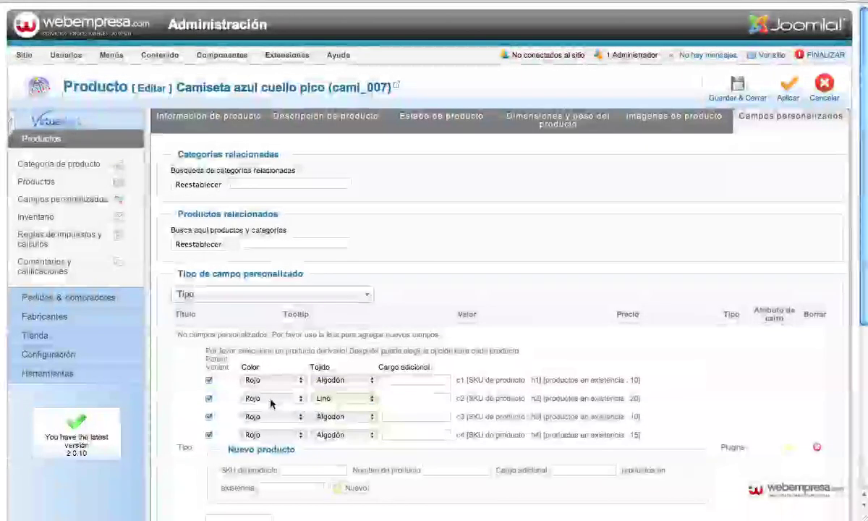
# Set derived product c3 to Color Verde and Tejido Lino
pyautogui.click(271, 417)
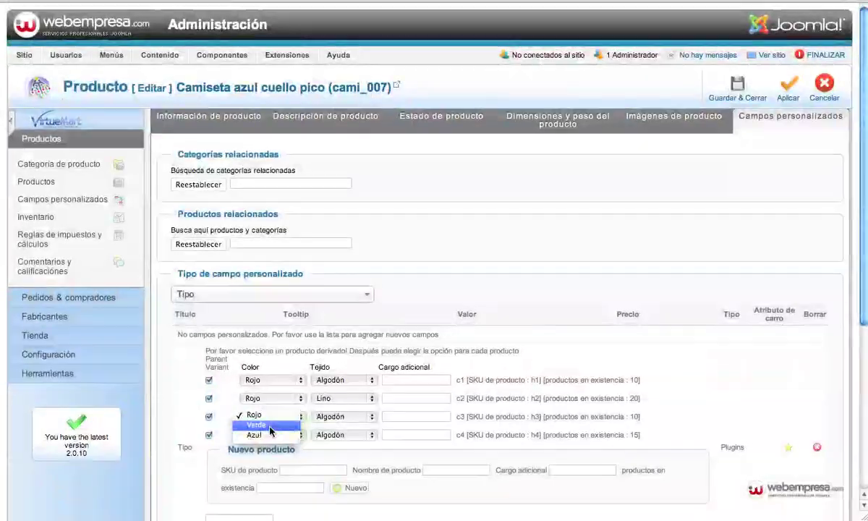
pyautogui.click(271, 426)
pyautogui.click(340, 417)
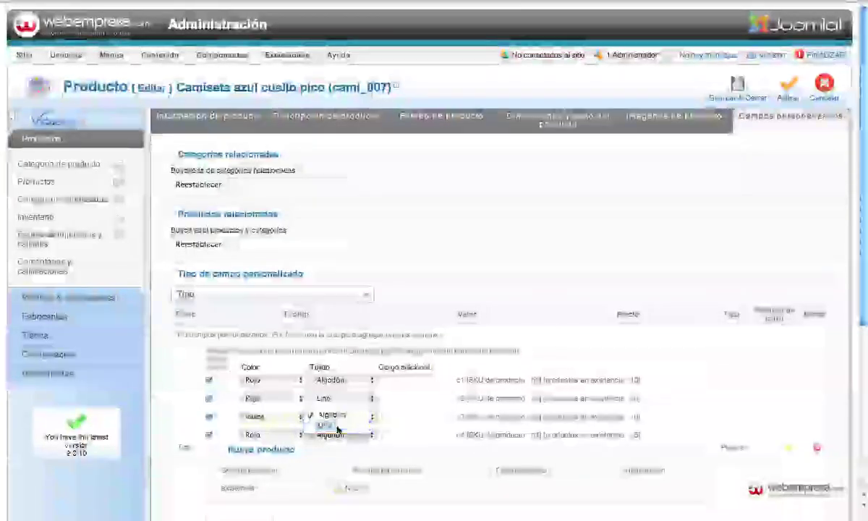
pyautogui.click(337, 427)
# Set derived product c4 to Color Azul with Tejido Algodón and save the product, keeping it open
pyautogui.click(271, 434)
pyautogui.click(273, 454)
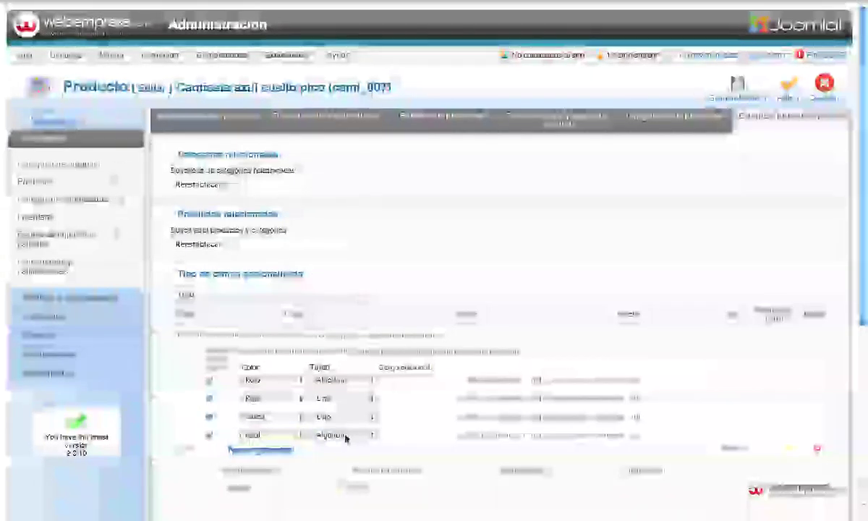
pyautogui.click(346, 438)
pyautogui.click(348, 437)
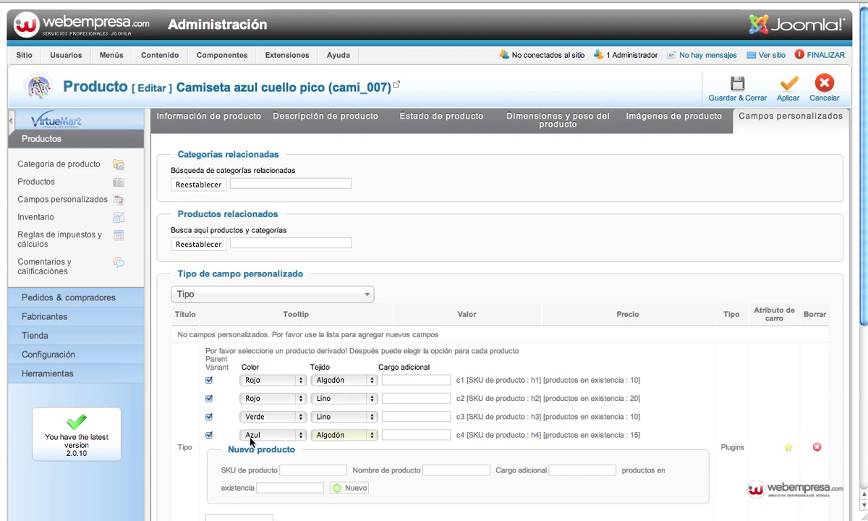
pyautogui.click(796, 87)
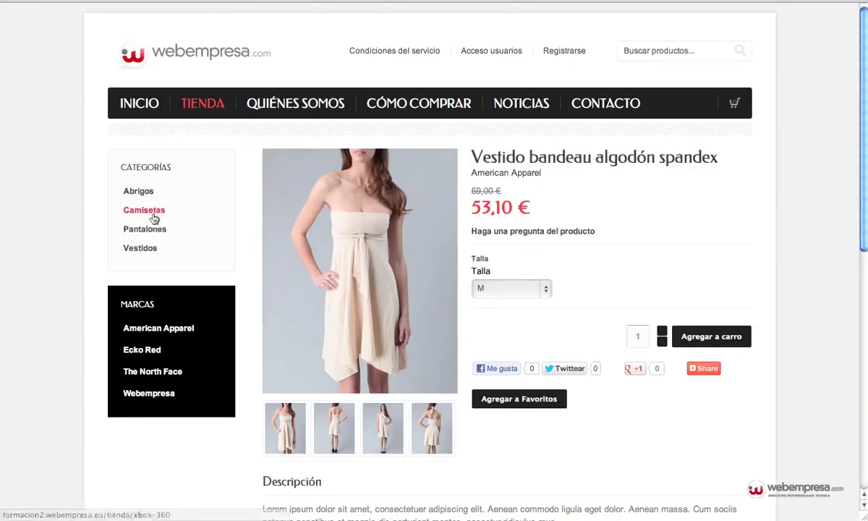
# Switch to the online store and open the details of Camiseta azul cuello pico in the Camisetas category
pyautogui.click(154, 216)
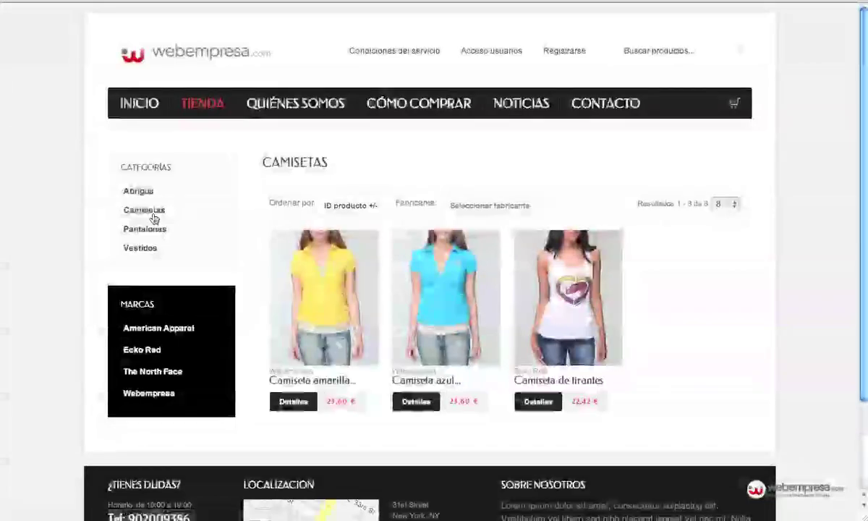
pyautogui.click(446, 285)
pyautogui.click(446, 284)
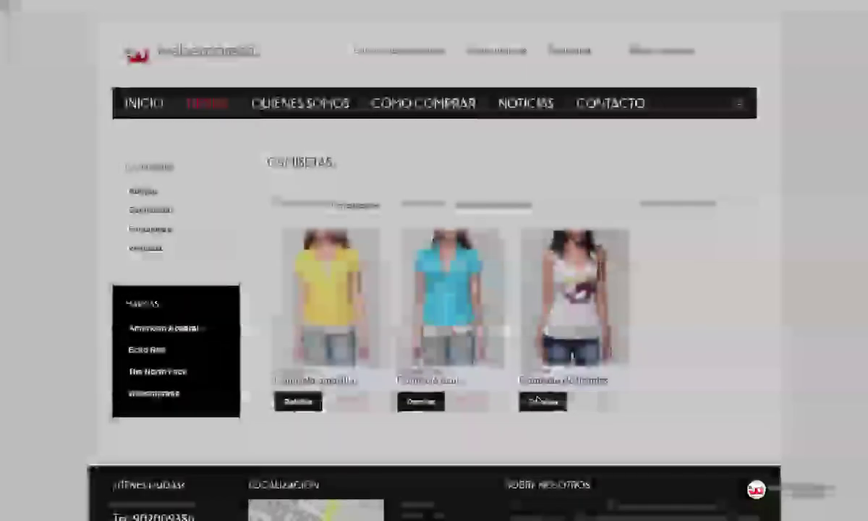
pyautogui.click(416, 402)
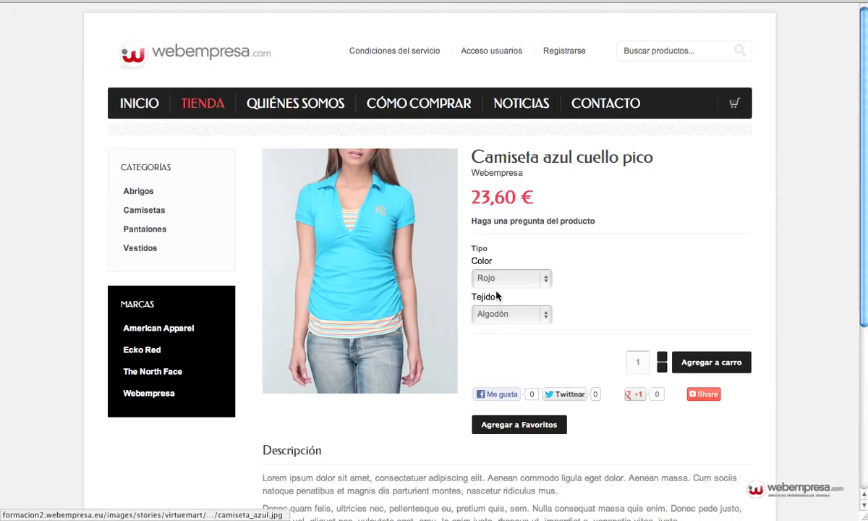
# Check which Tejido options the shirt's page offers for each of the colors Rojo, Verde and Azul
pyautogui.click(504, 313)
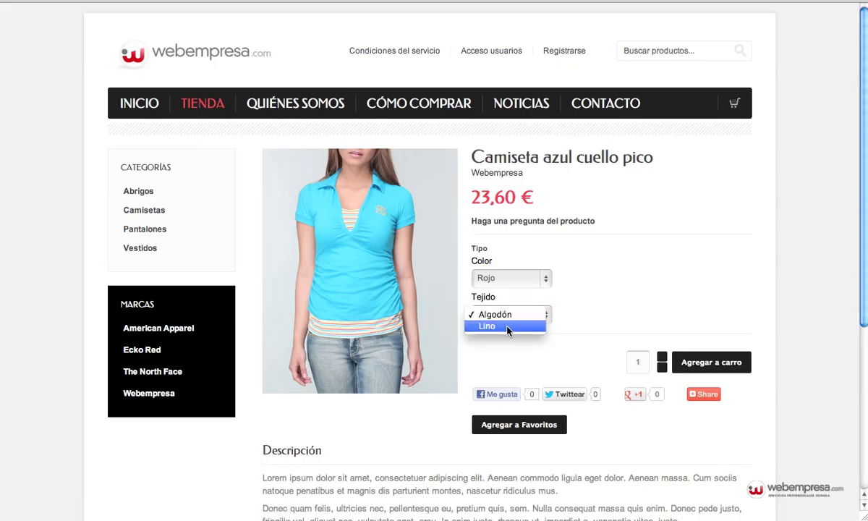
pyautogui.click(511, 283)
pyautogui.click(511, 279)
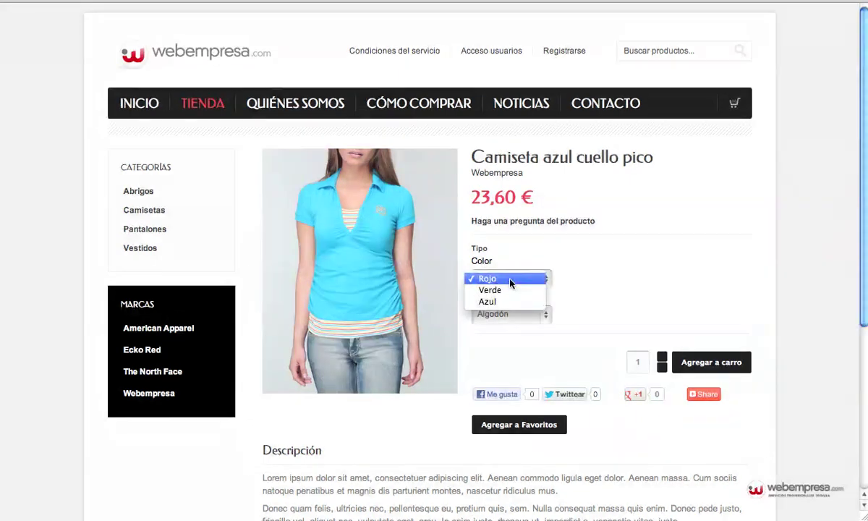
pyautogui.click(509, 290)
pyautogui.click(507, 314)
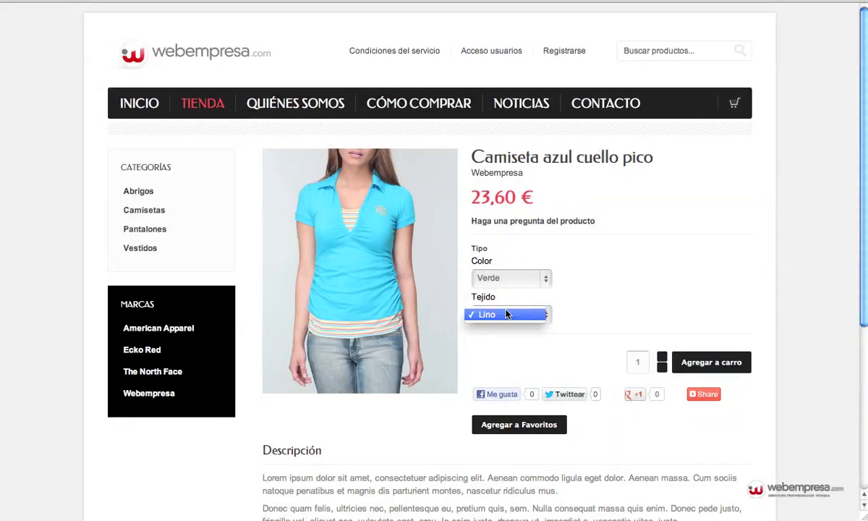
pyautogui.click(507, 315)
pyautogui.click(508, 278)
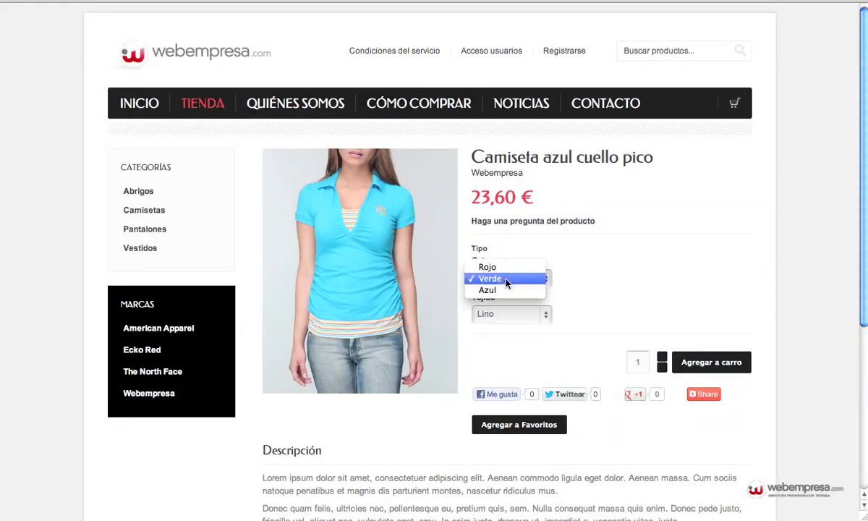
pyautogui.click(506, 295)
pyautogui.click(509, 314)
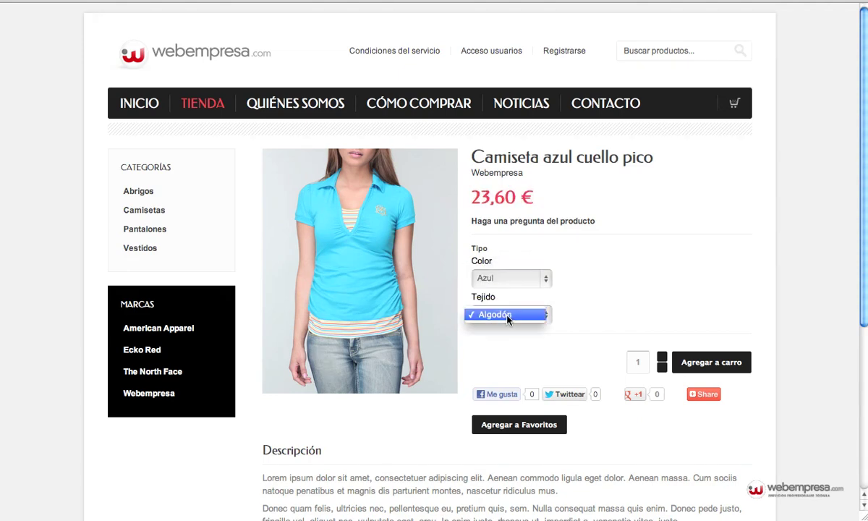
pyautogui.click(509, 314)
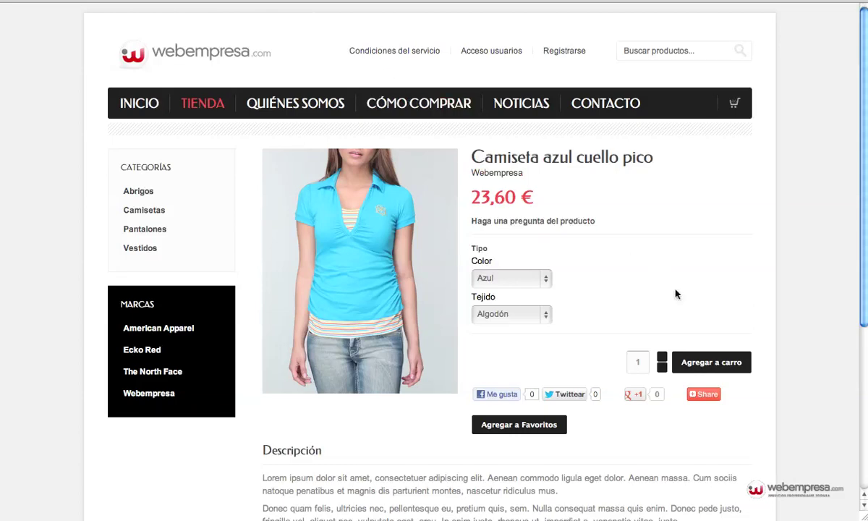
# Recheck the Tejido options for Azul, choose Rojo with Lino, and switch the Color back to Azul
pyautogui.click(523, 320)
pyautogui.click(525, 291)
pyautogui.click(525, 282)
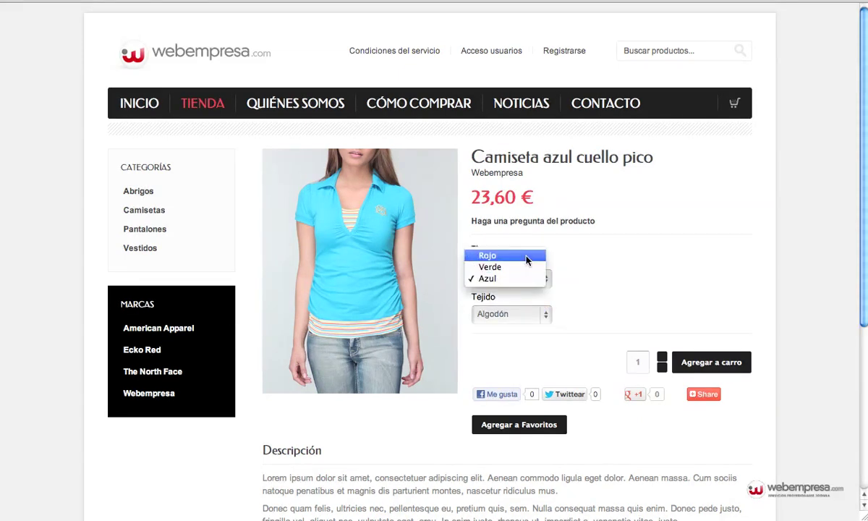
pyautogui.click(526, 256)
pyautogui.click(523, 314)
pyautogui.click(499, 326)
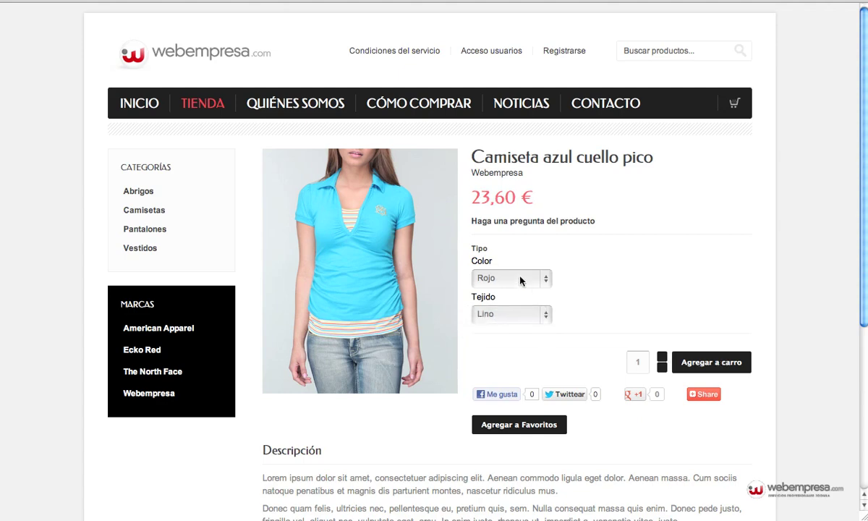
pyautogui.click(520, 281)
pyautogui.click(516, 301)
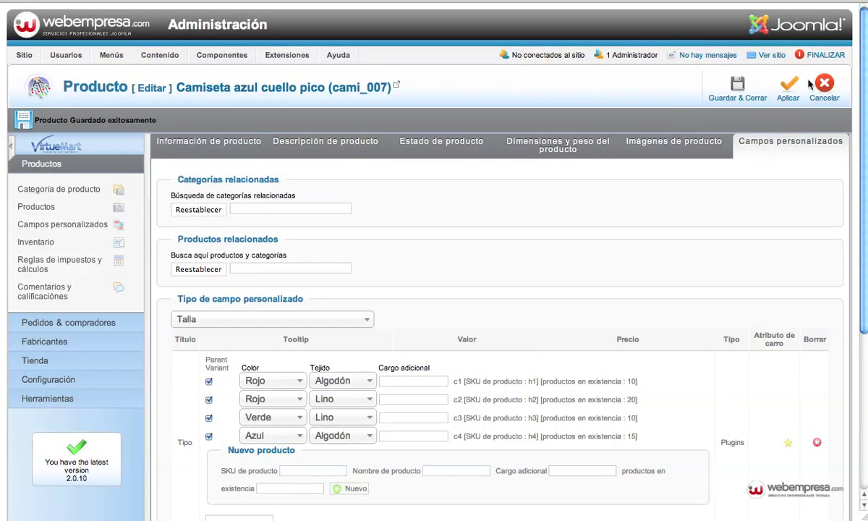
# Return to the administration and close the shirt's edit form to get back to the product list
pyautogui.click(824, 98)
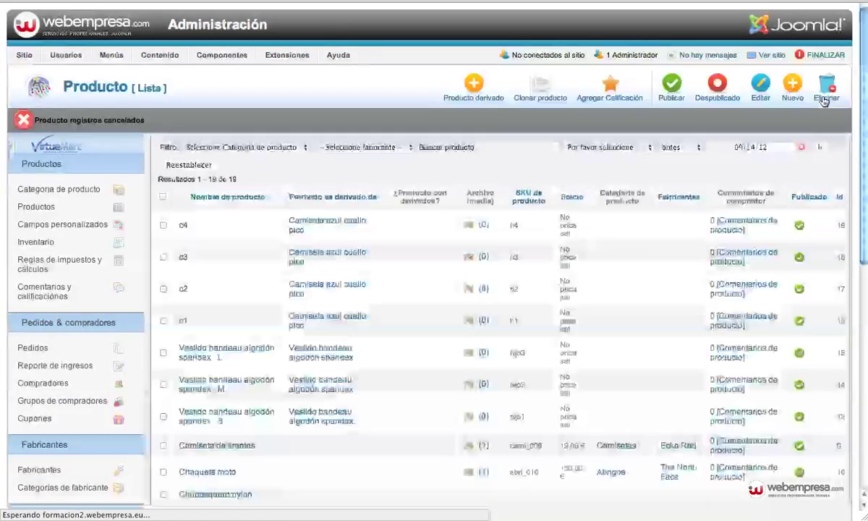